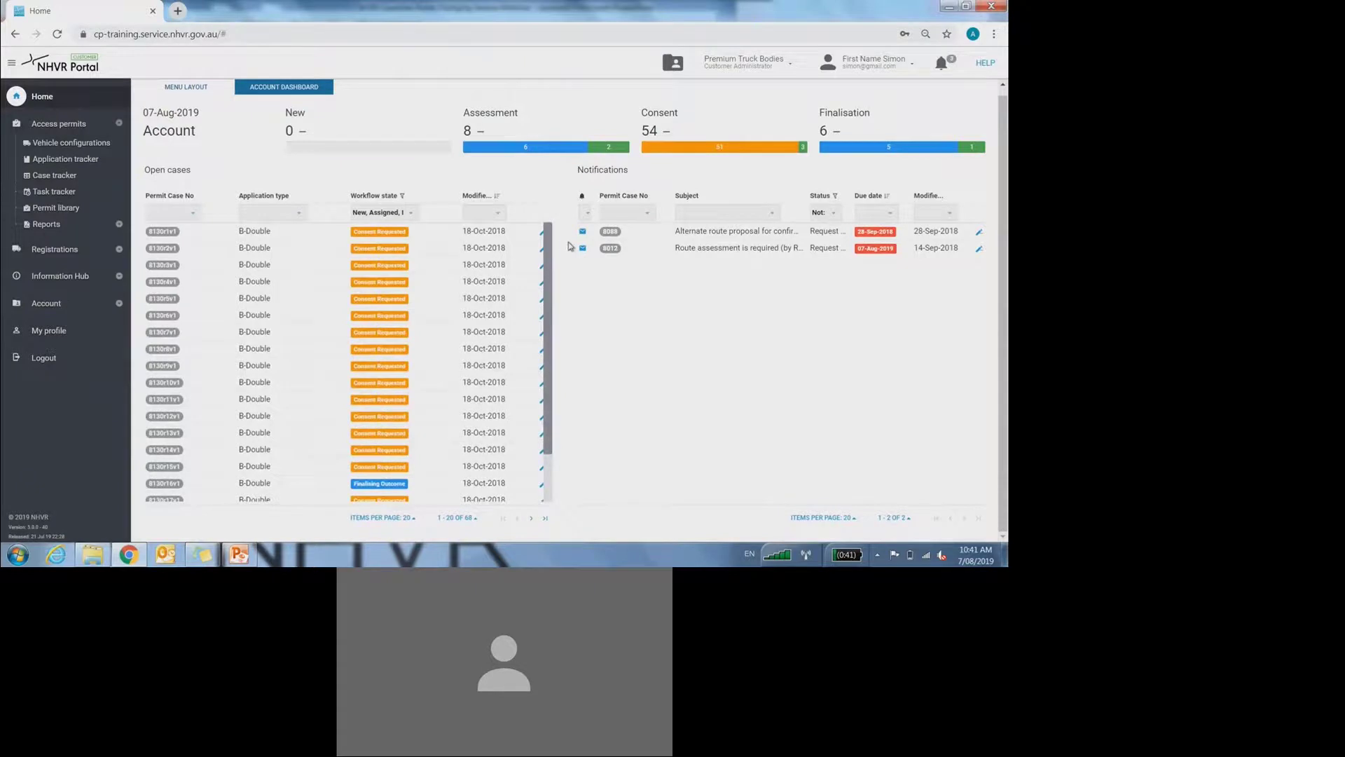
Open the prime mover towing OS/OM/OSOM load permit from the permit library and review its permit details
{"action": "left_click", "coordinate": [61, 174]}
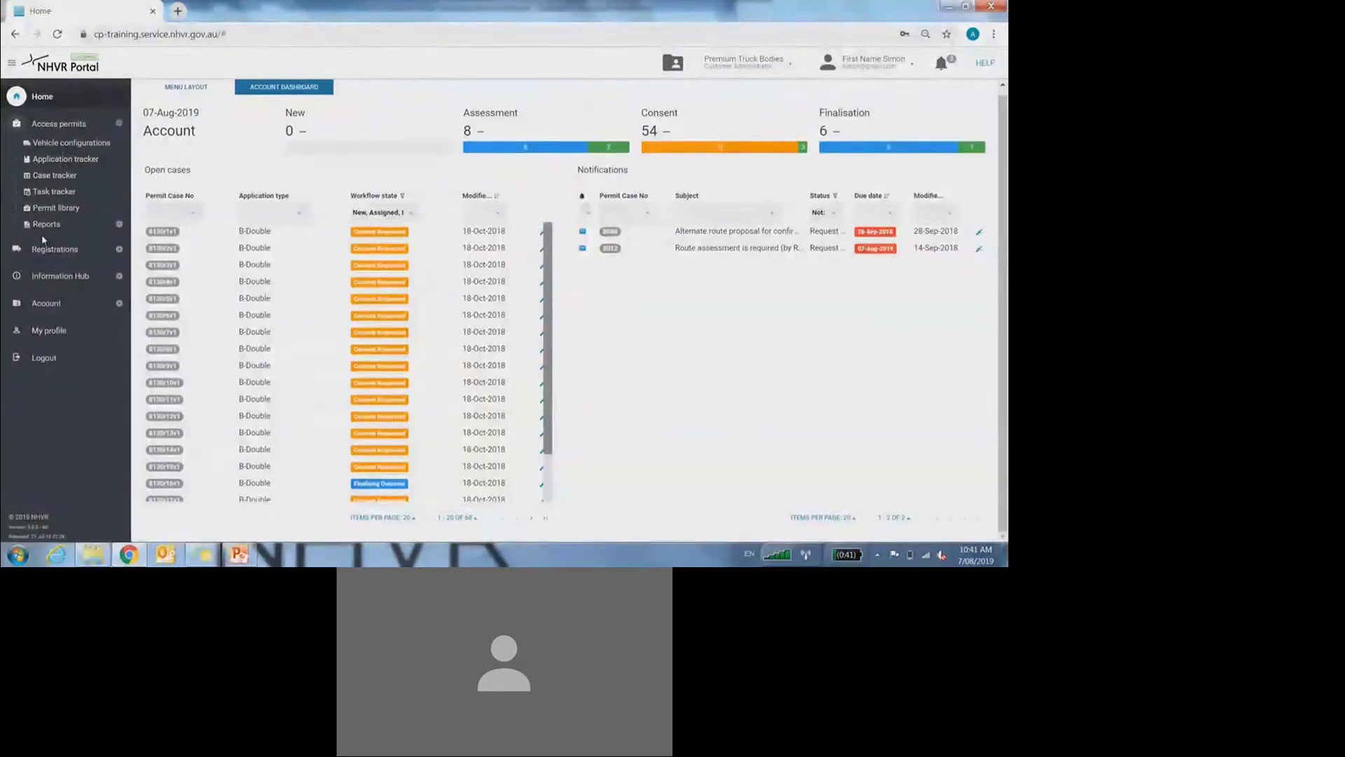
{"action": "left_click", "coordinate": [48, 210]}
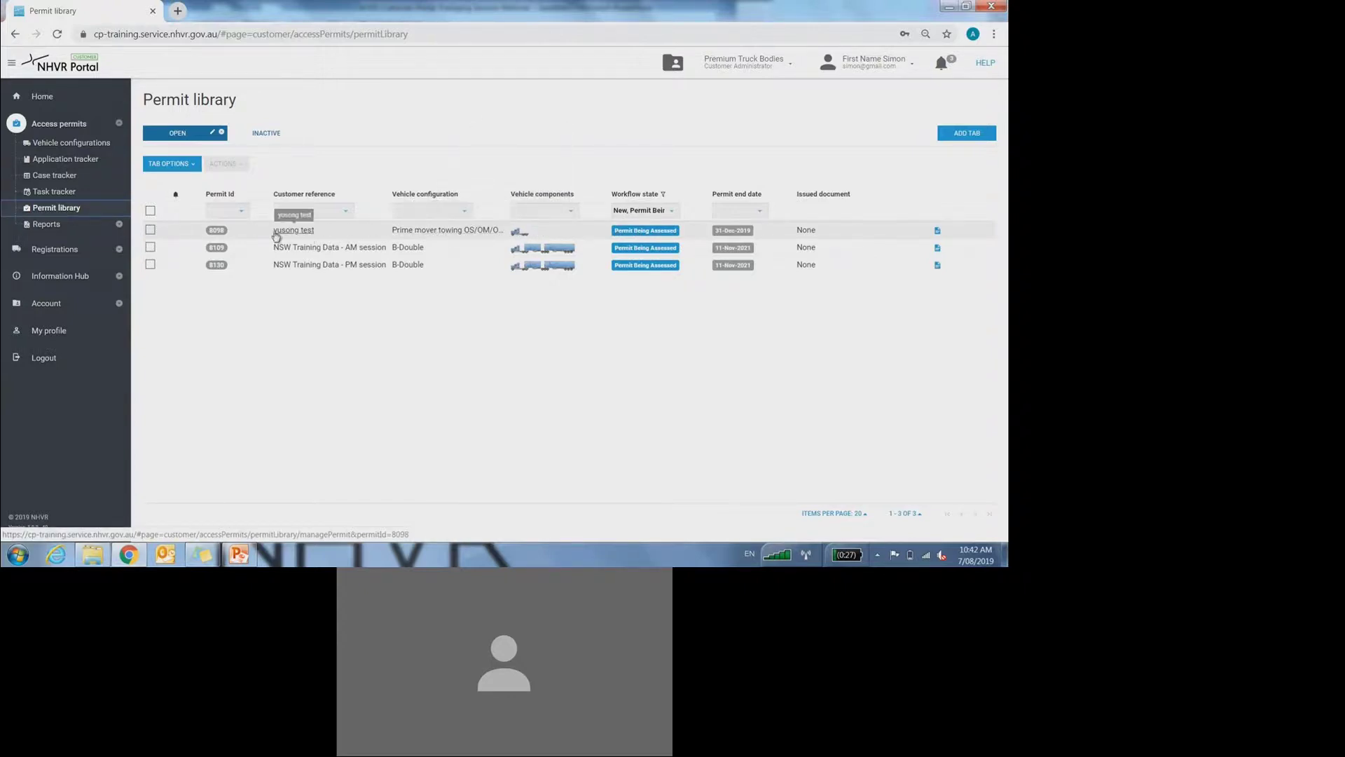
{"action": "left_click", "coordinate": [426, 233]}
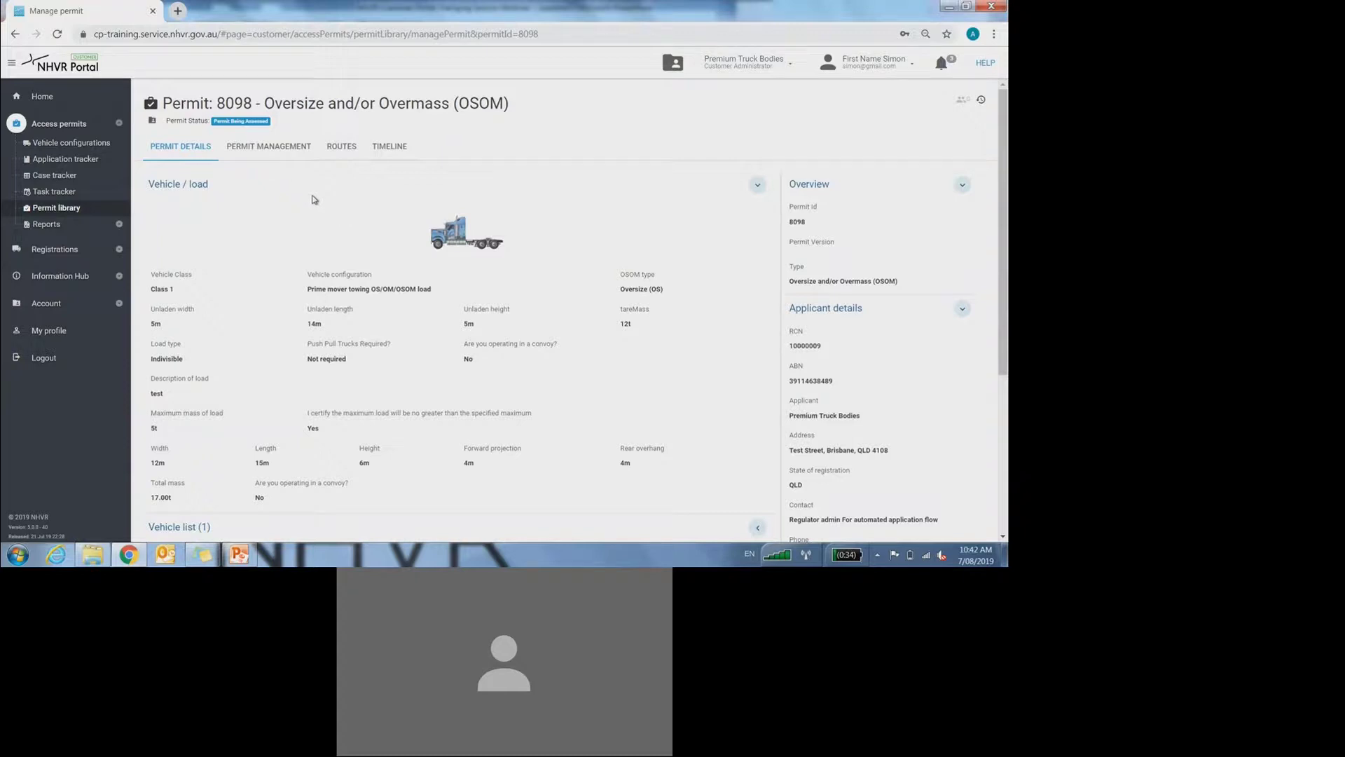
{"action": "scroll", "coordinate": [313, 199], "scroll_direction": "down", "scroll_amount": 4}
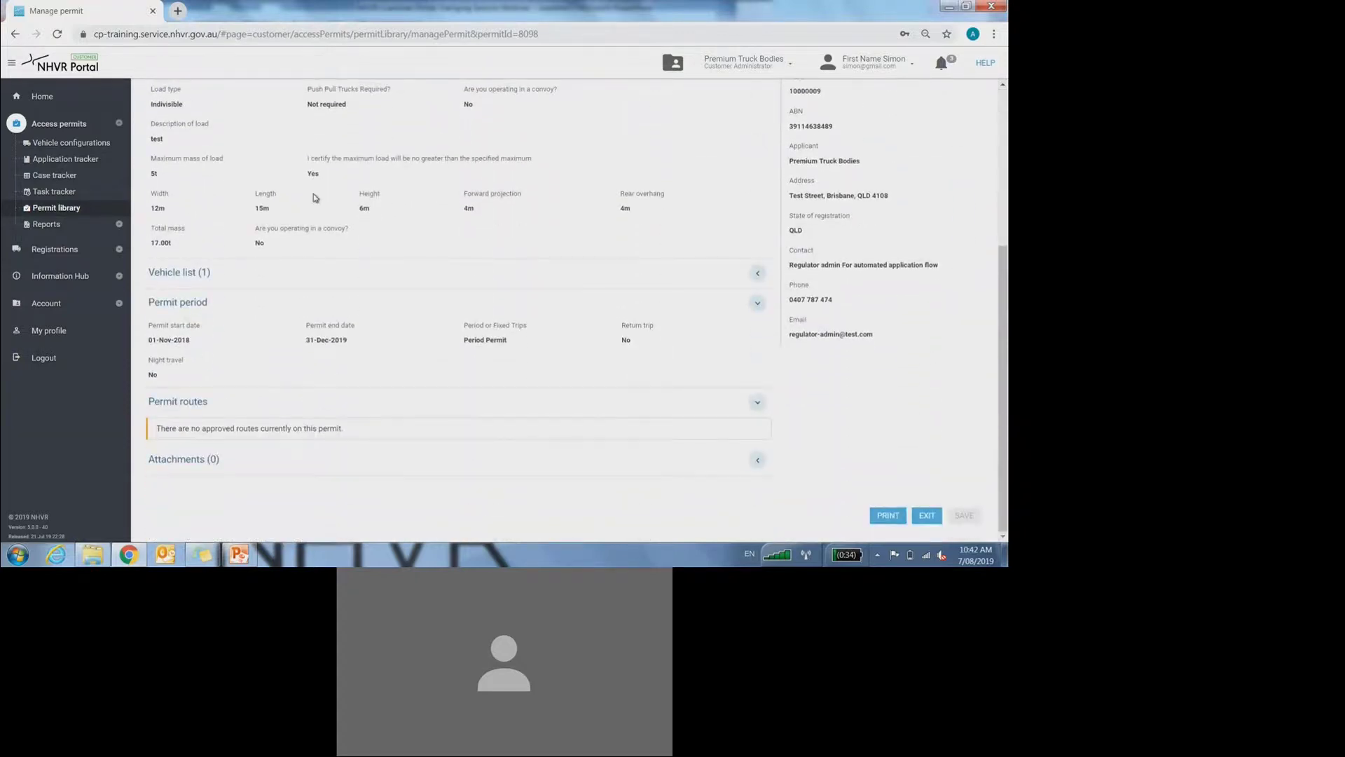
{"action": "scroll", "coordinate": [314, 198], "scroll_direction": "up", "scroll_amount": 4}
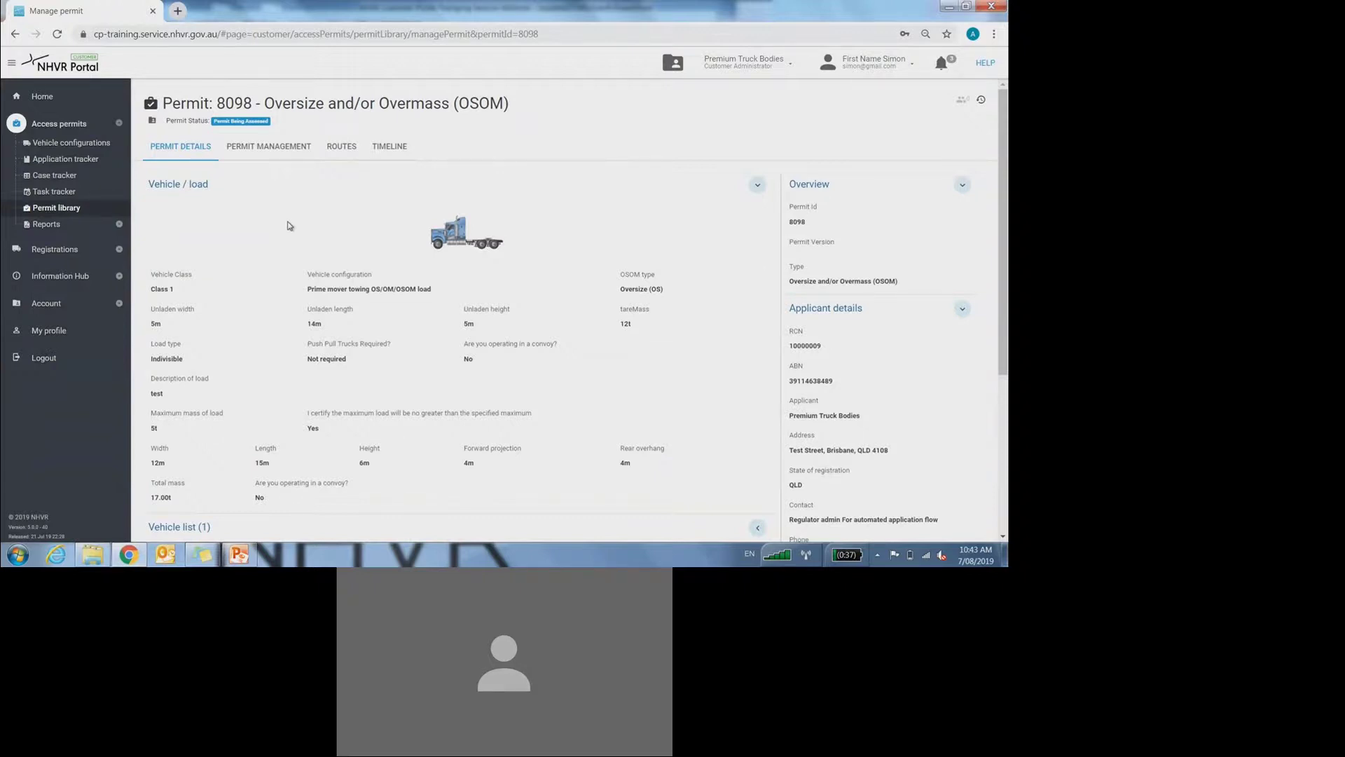
Apply for a renewal of the open OSOM permit from its permit management actions and confirm the request
{"action": "left_click", "coordinate": [255, 148]}
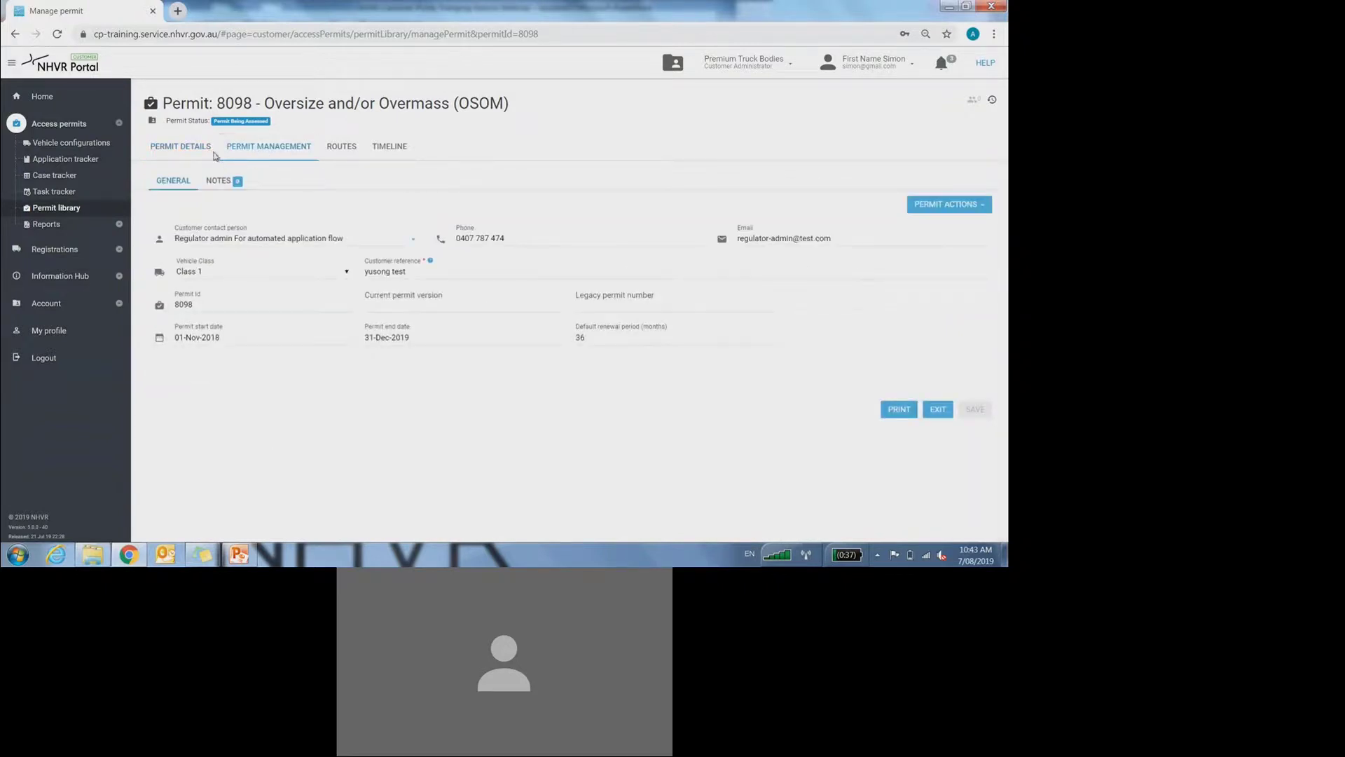
{"action": "left_click", "coordinate": [945, 210]}
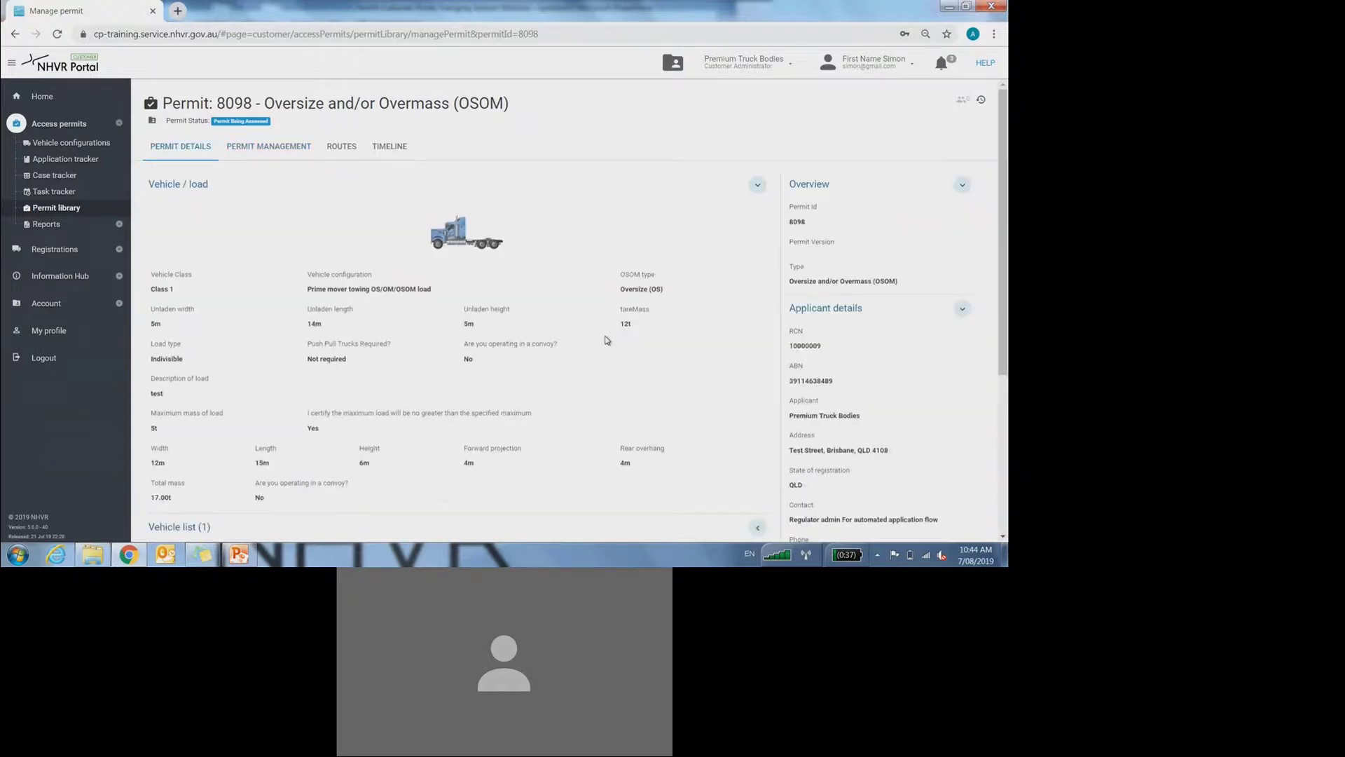
{"action": "left_click", "coordinate": [249, 154]}
{"action": "left_click", "coordinate": [938, 215]}
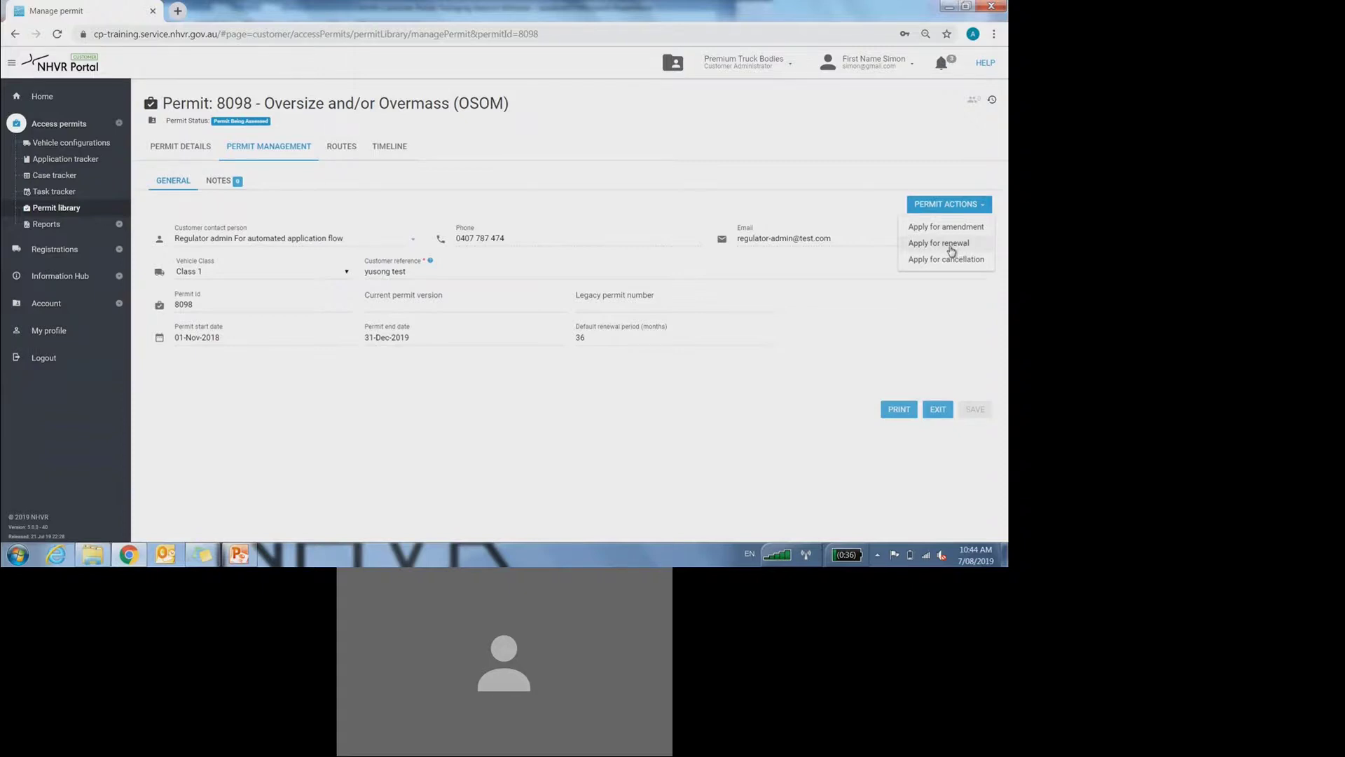
{"action": "left_click", "coordinate": [952, 251]}
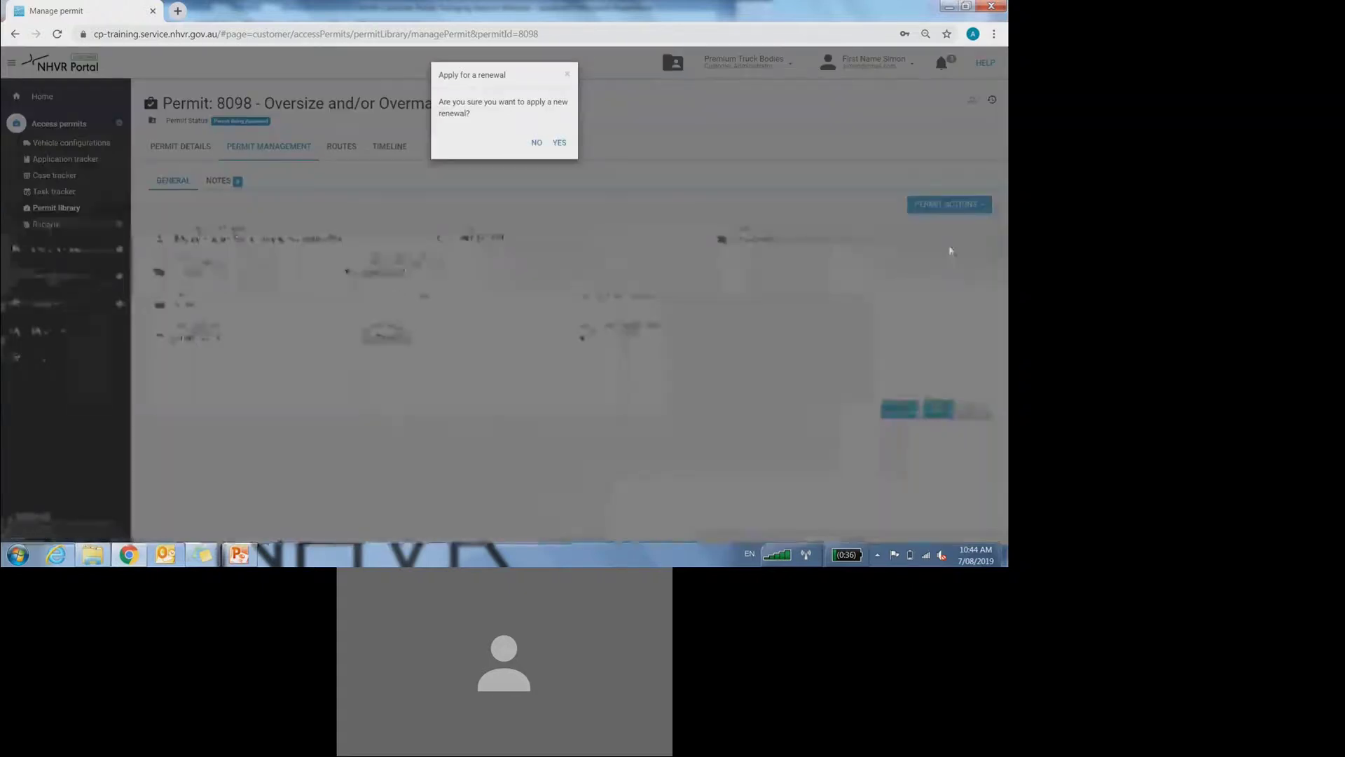
{"action": "left_click", "coordinate": [560, 144]}
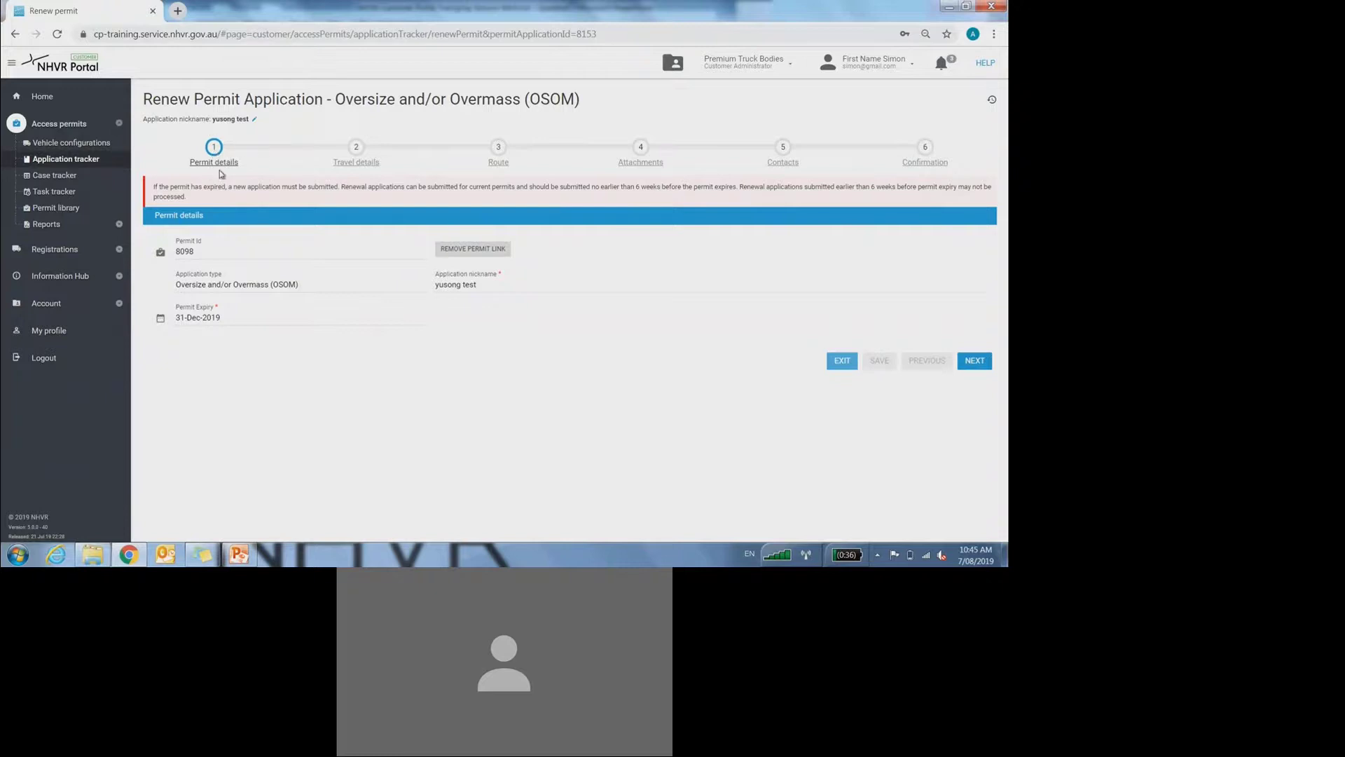
Check the requested permit period in the renewal's travel details, including the start date's calendar
{"action": "left_click", "coordinate": [372, 161]}
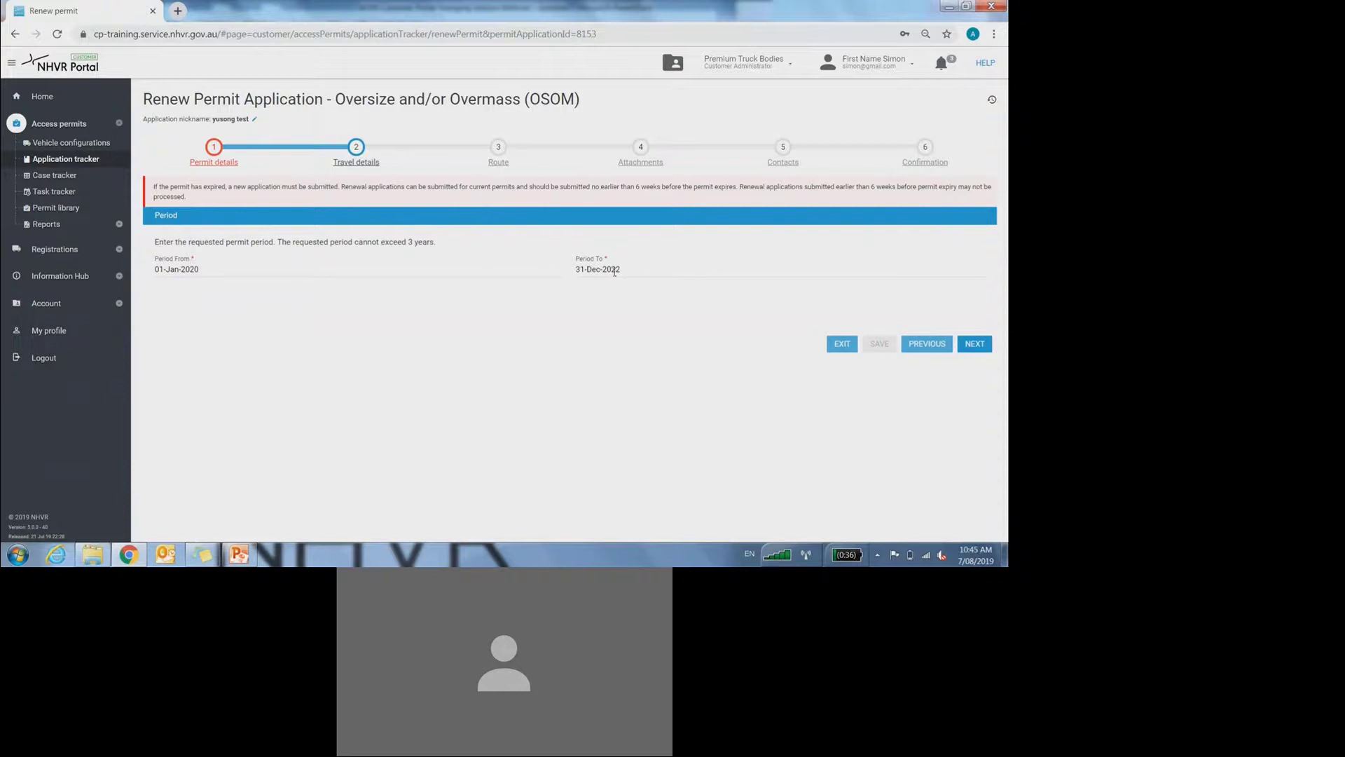
{"action": "left_click", "coordinate": [212, 269]}
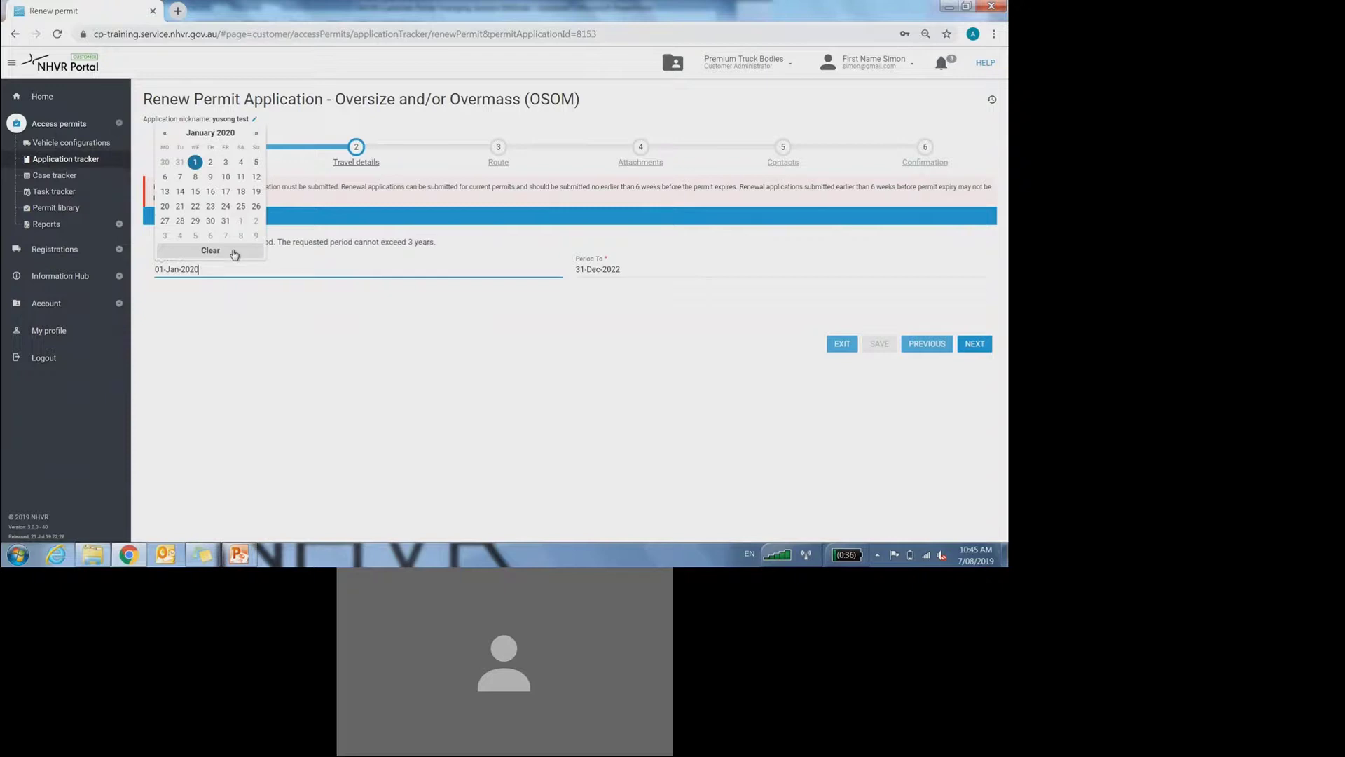
{"action": "left_click", "coordinate": [254, 312]}
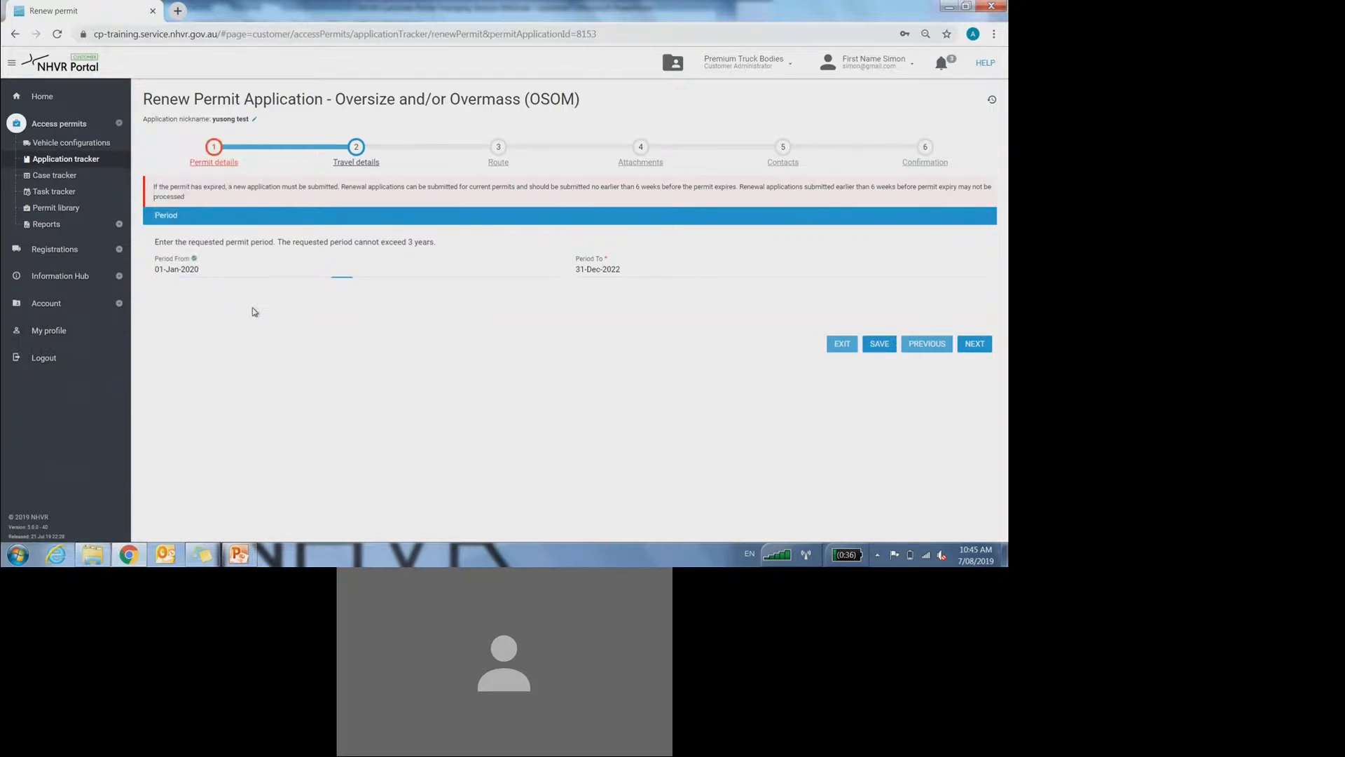
Review the renewal application's route, attachments and contacts stages, including the additional comments field
{"action": "left_click", "coordinate": [497, 155]}
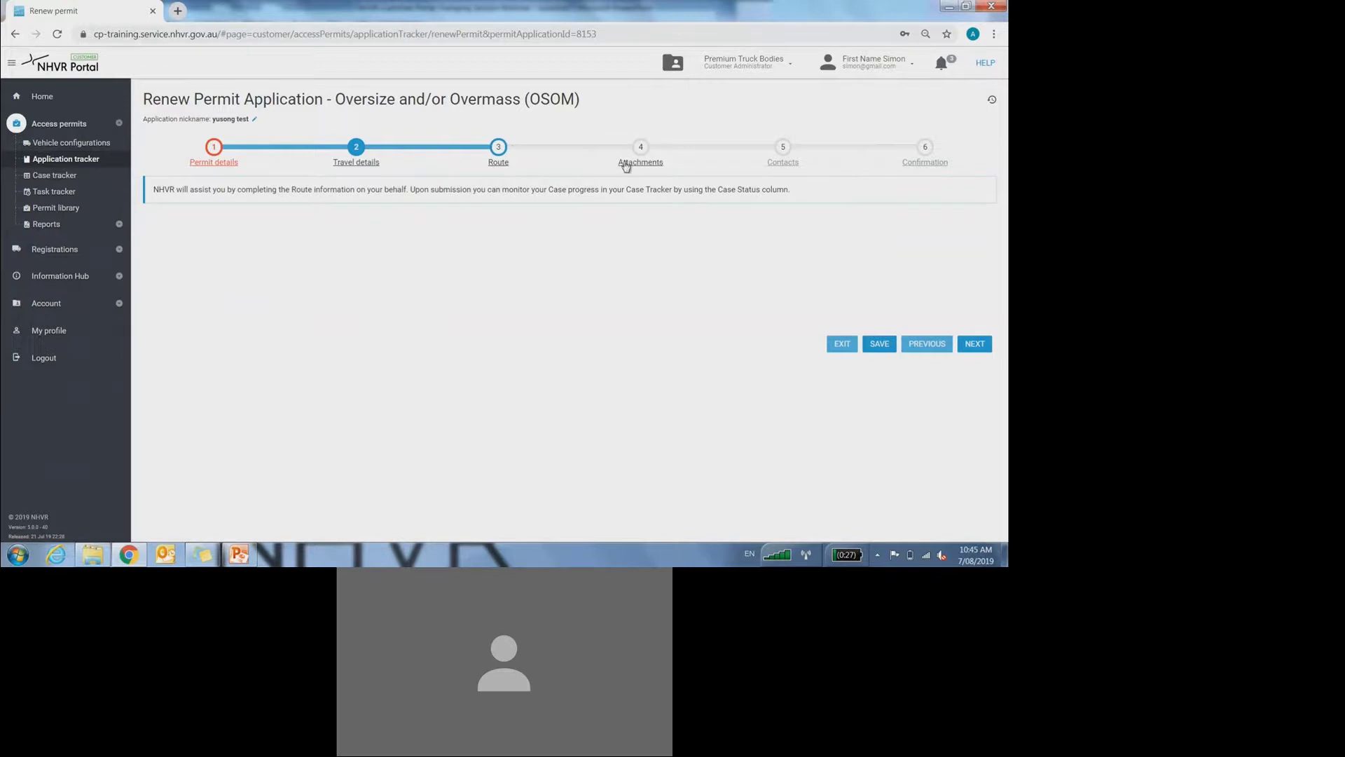
{"action": "left_click", "coordinate": [647, 159]}
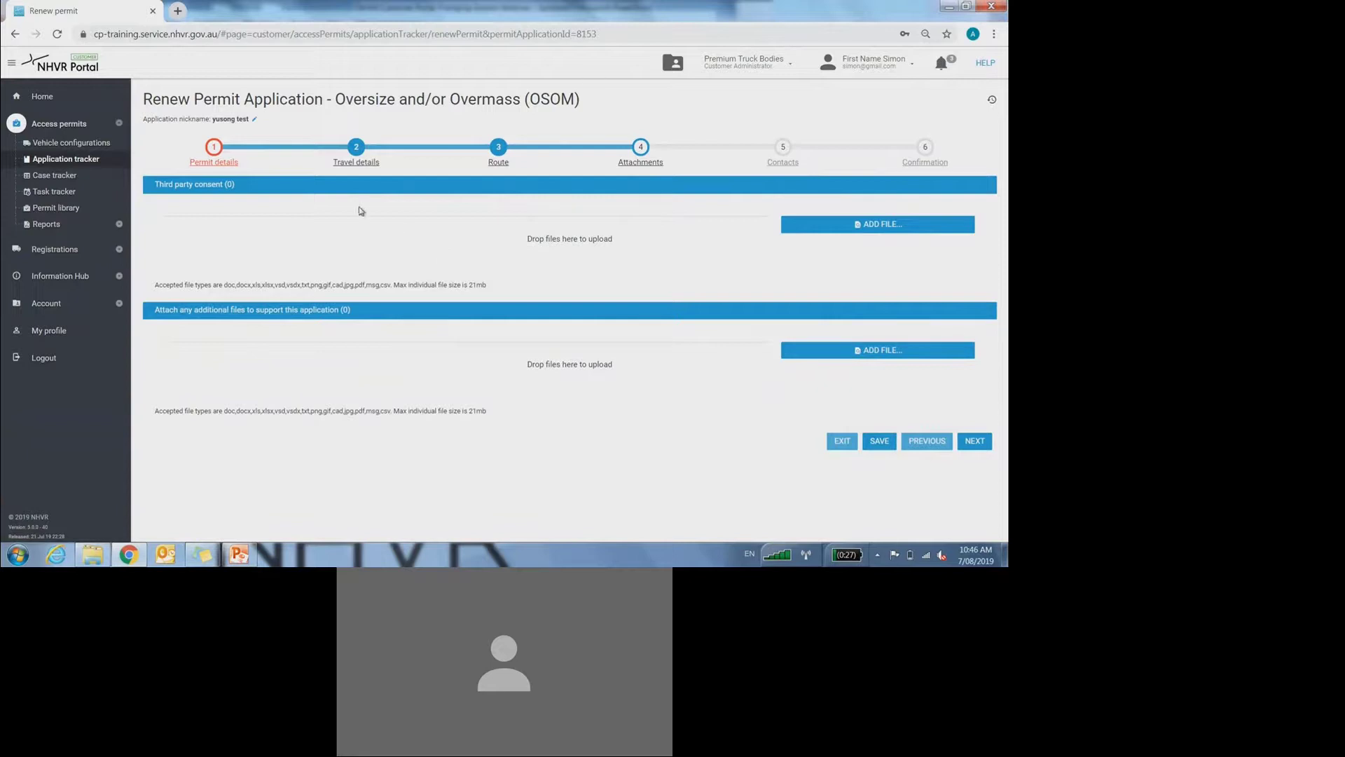
{"action": "left_click", "coordinate": [796, 163]}
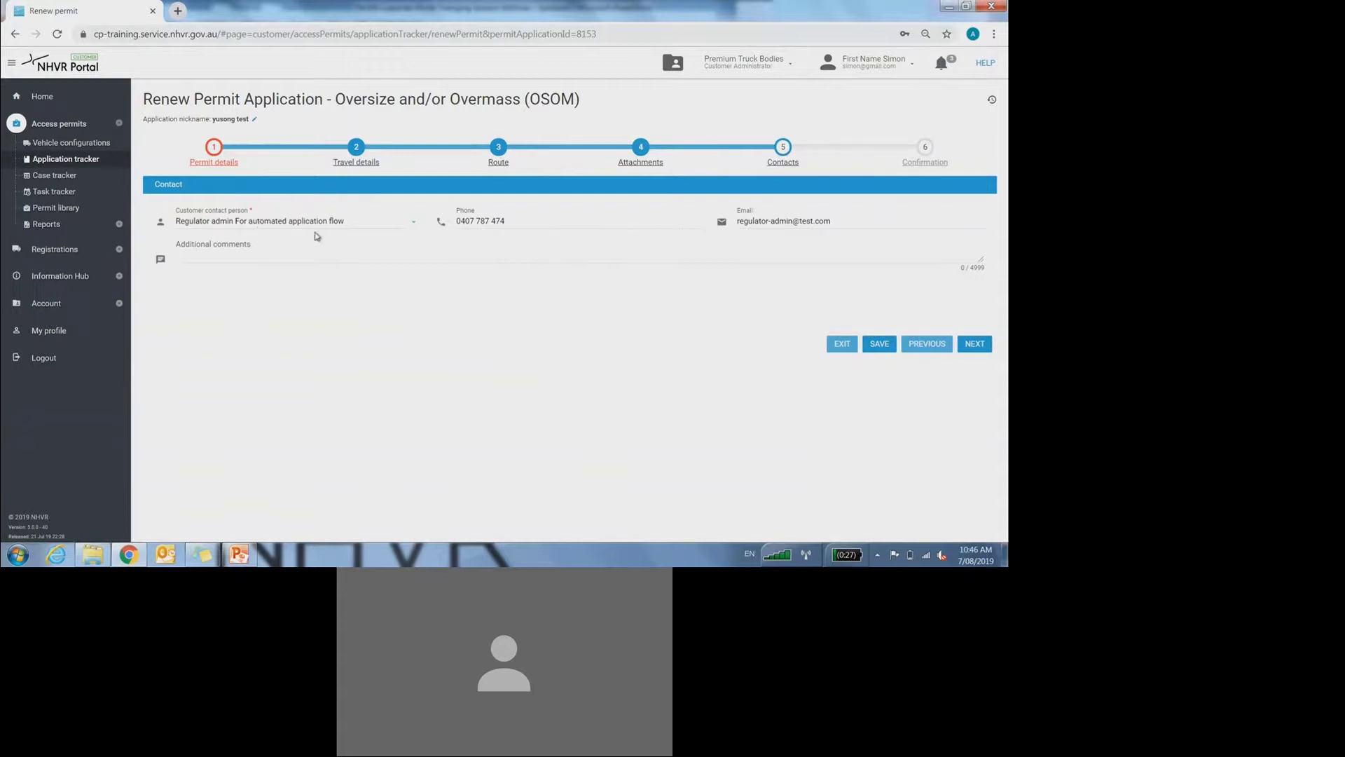
{"action": "left_click", "coordinate": [262, 250]}
Examine the renewal's confirmation stage, from the vehicle and load summary to the declarations and submission option
{"action": "left_click", "coordinate": [922, 162]}
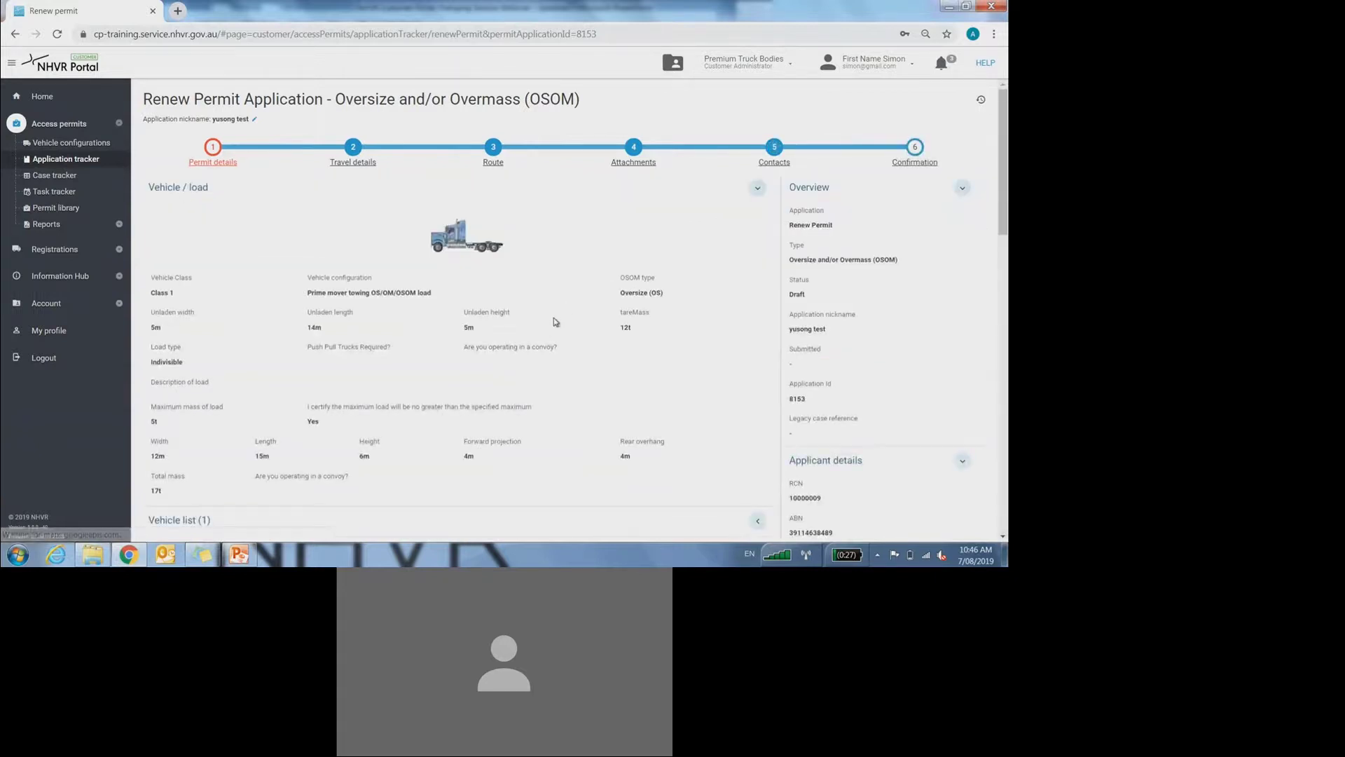
{"action": "scroll", "coordinate": [567, 321], "scroll_direction": "down", "scroll_amount": 10}
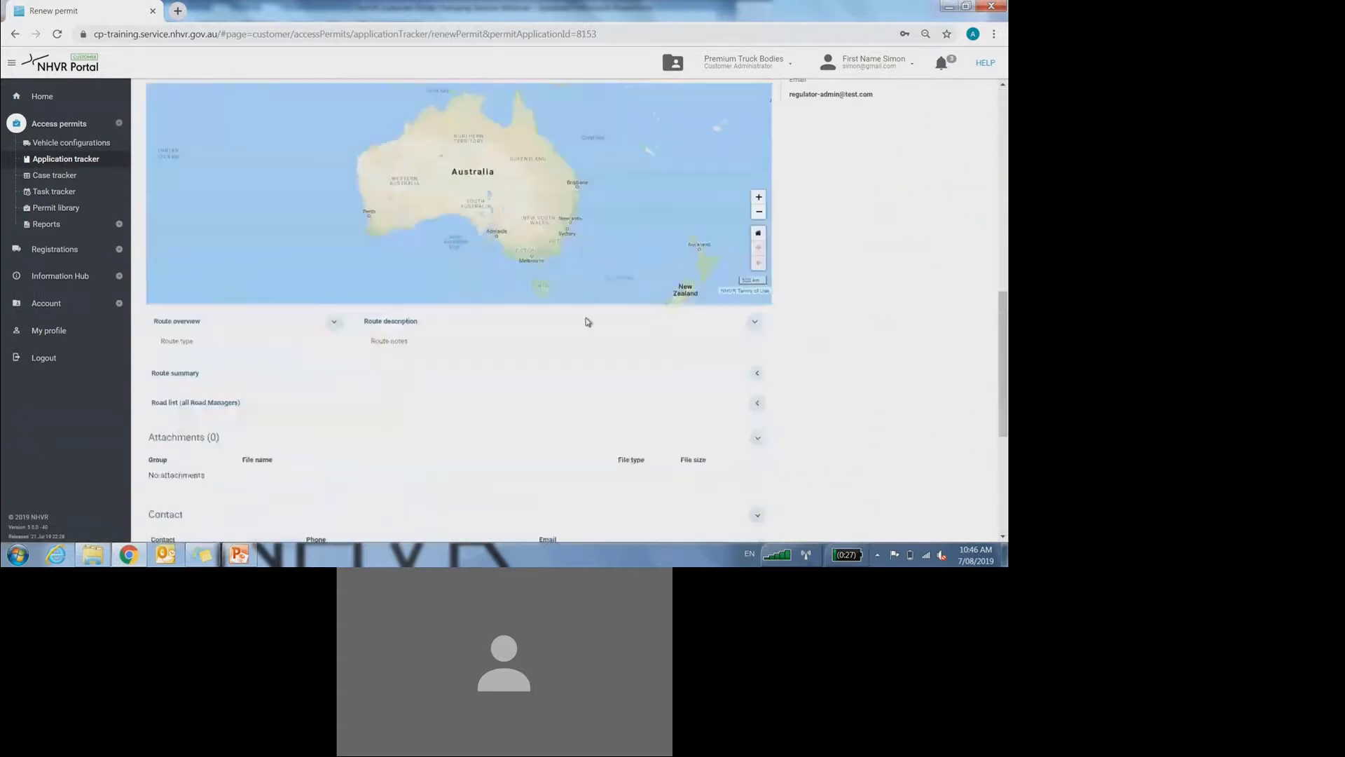
{"action": "scroll", "coordinate": [587, 322], "scroll_direction": "down", "scroll_amount": 5}
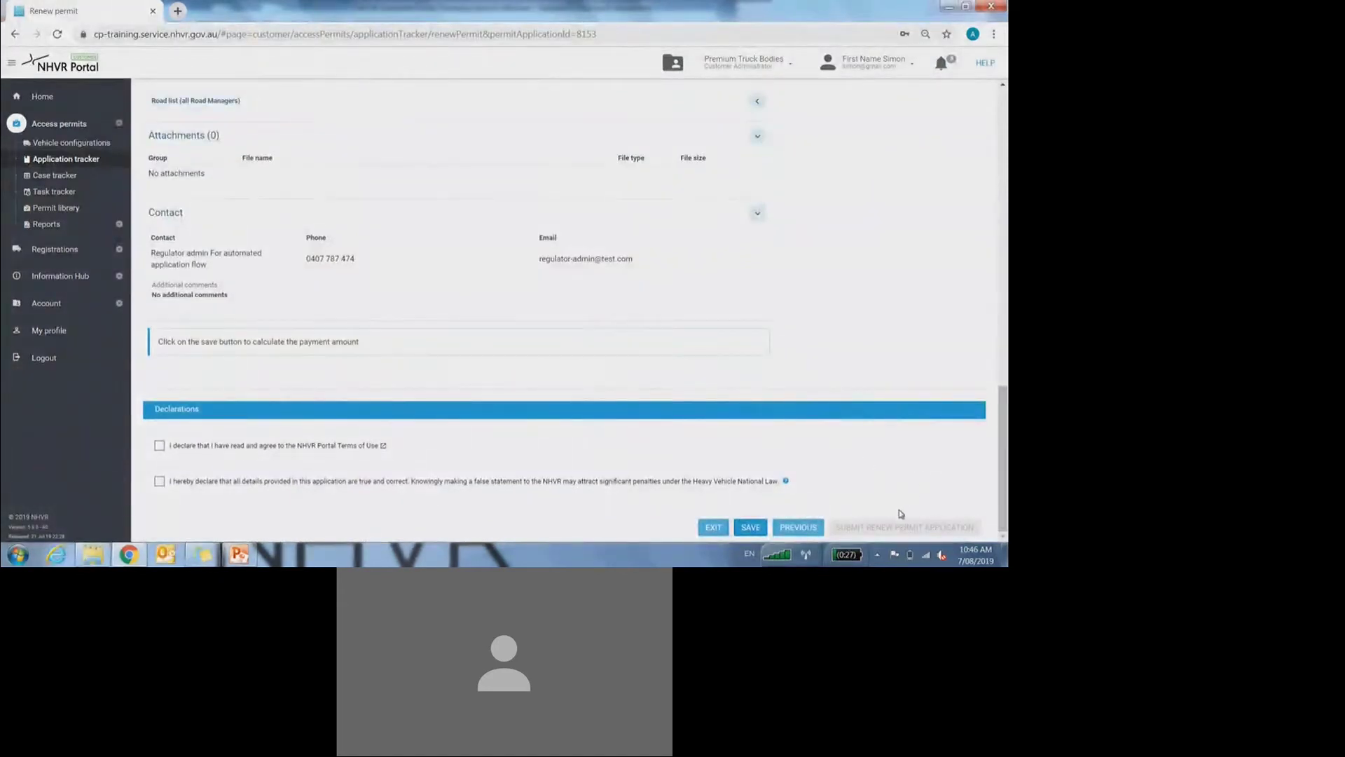
{"action": "scroll", "coordinate": [901, 514], "scroll_direction": "up", "scroll_amount": 1}
{"action": "scroll", "coordinate": [903, 516], "scroll_direction": "down", "scroll_amount": 1}
{"action": "scroll", "coordinate": [904, 515], "scroll_direction": "up", "scroll_amount": 5}
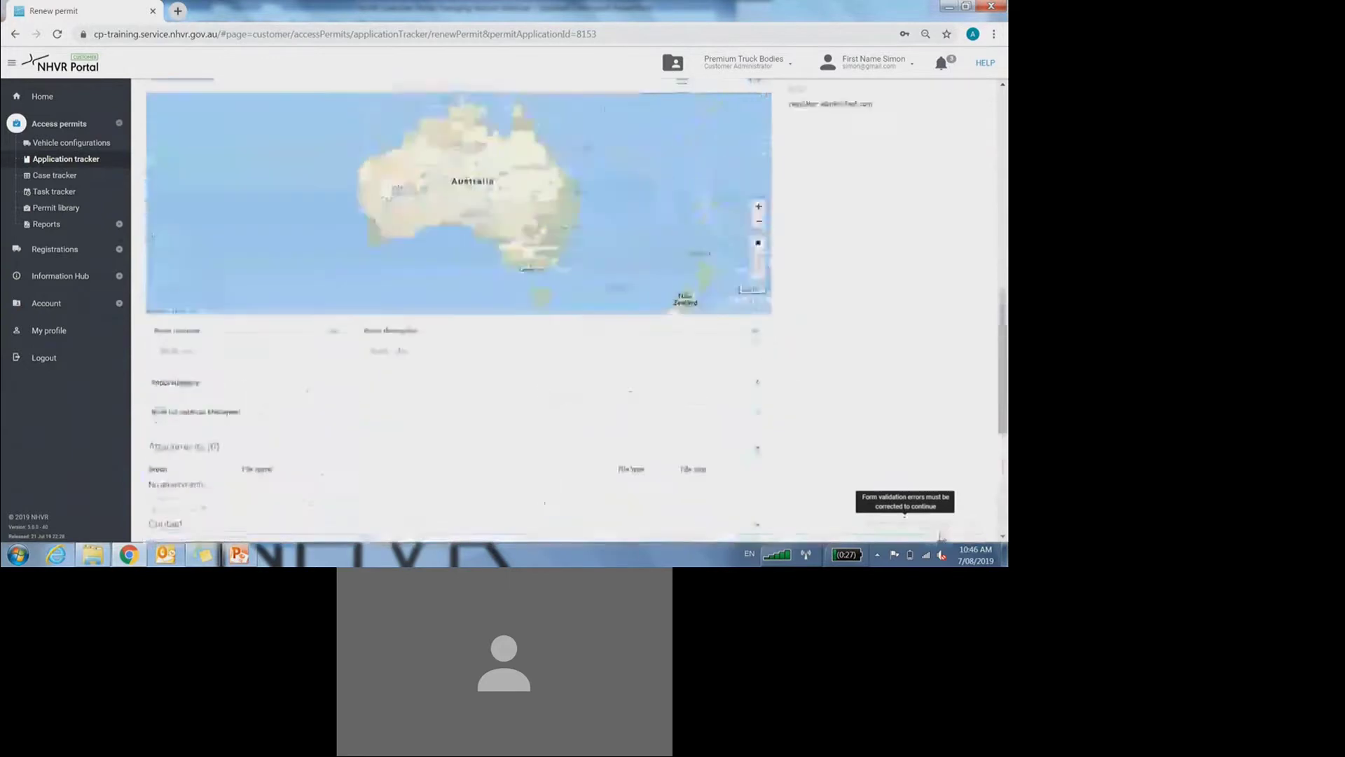
{"action": "scroll", "coordinate": [903, 516], "scroll_direction": "up", "scroll_amount": 10}
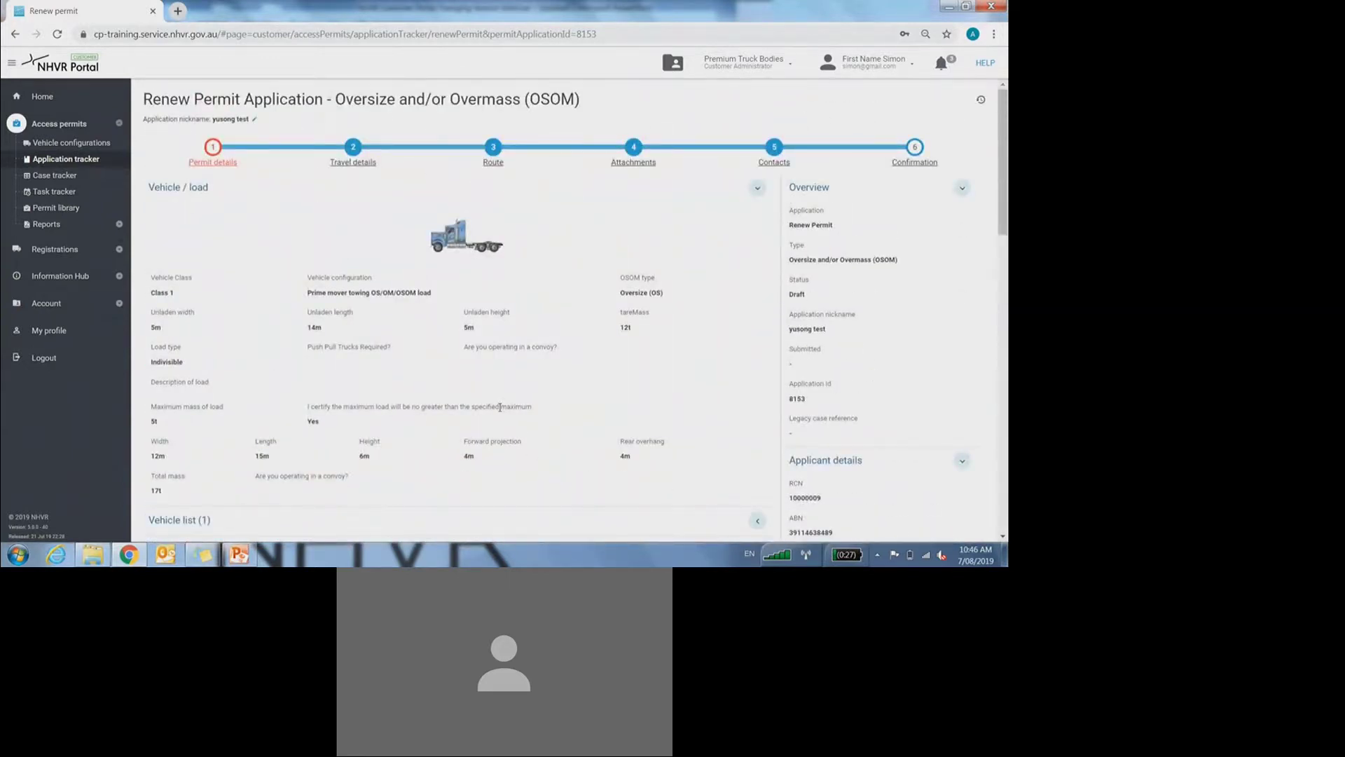
Leave the renewal application for the permit library, saving it on exit, and reopen the prime mover OSOM permit
{"action": "left_click", "coordinate": [57, 208]}
{"action": "left_click", "coordinate": [558, 143]}
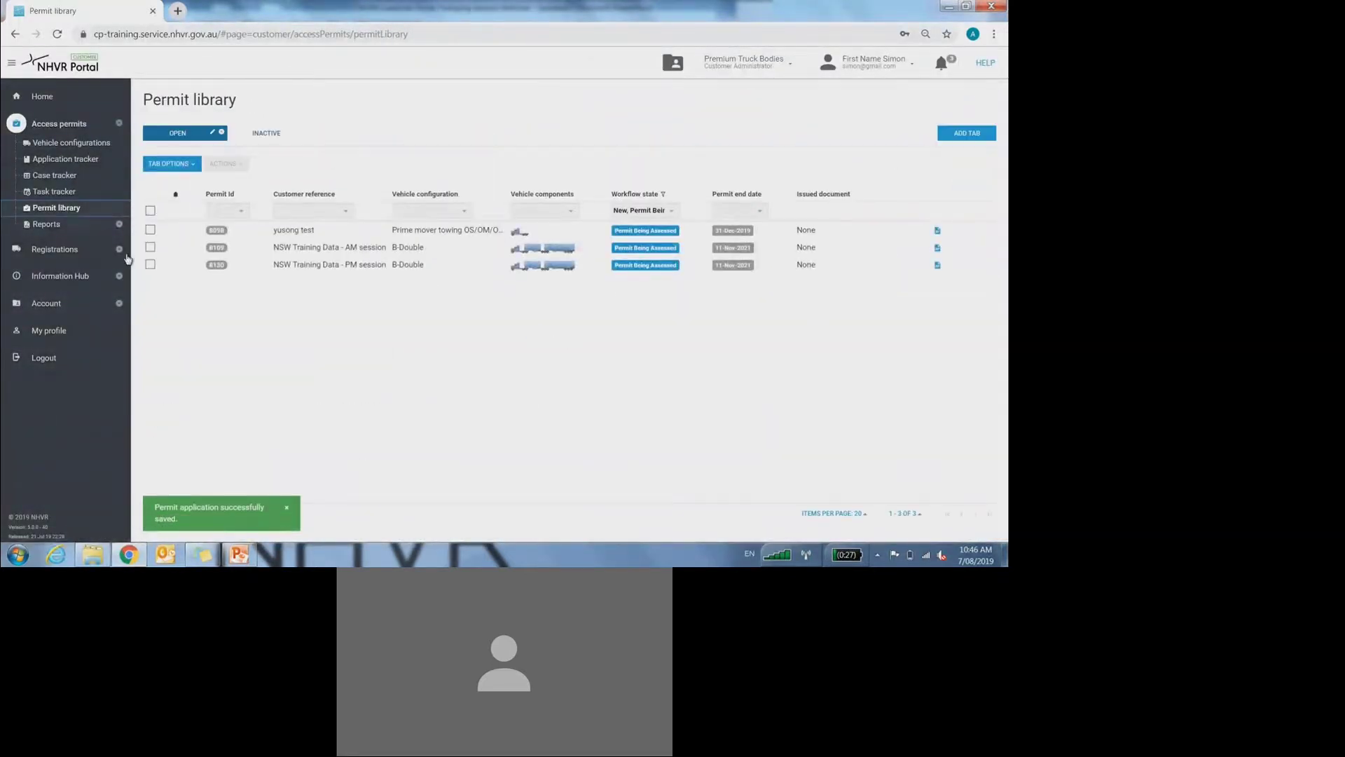
{"action": "left_click", "coordinate": [418, 231]}
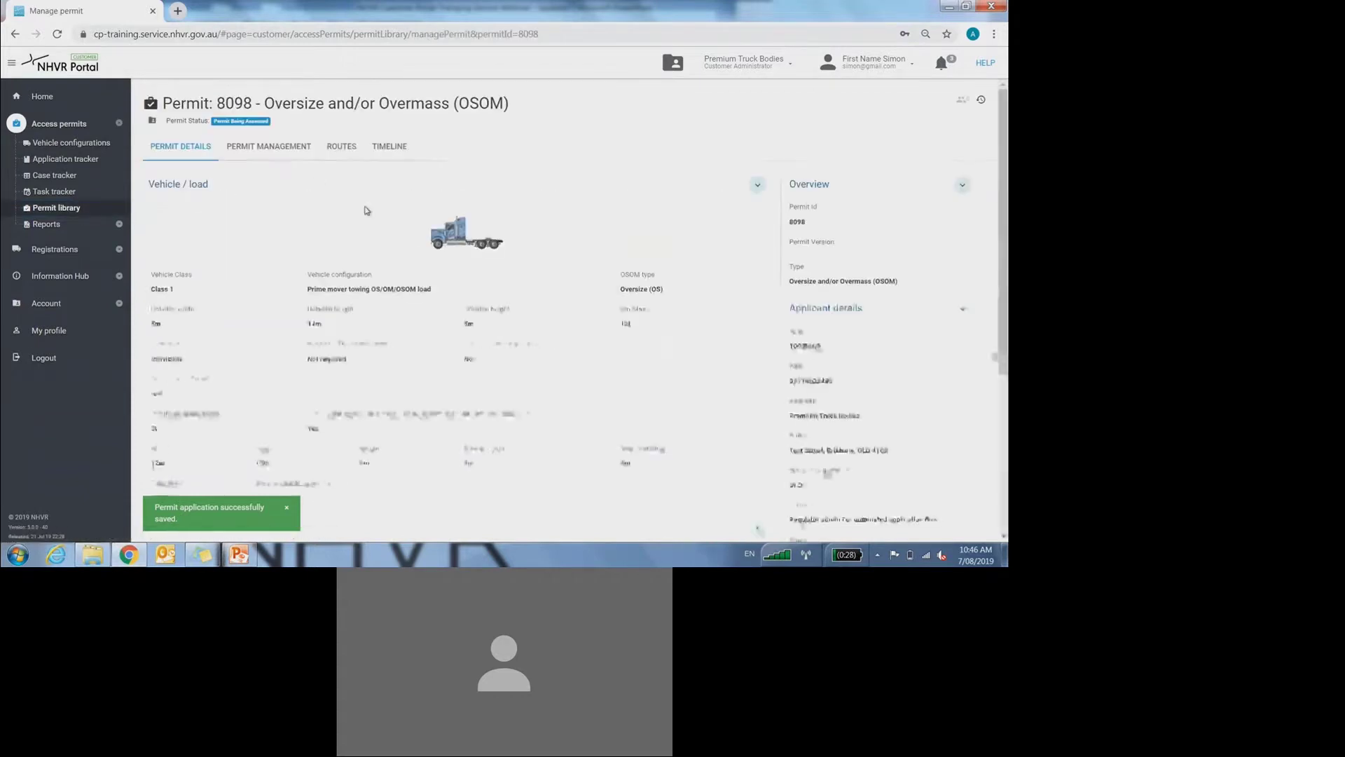
View the in-progress route cases and the route map of the open permit
{"action": "left_click", "coordinate": [340, 147]}
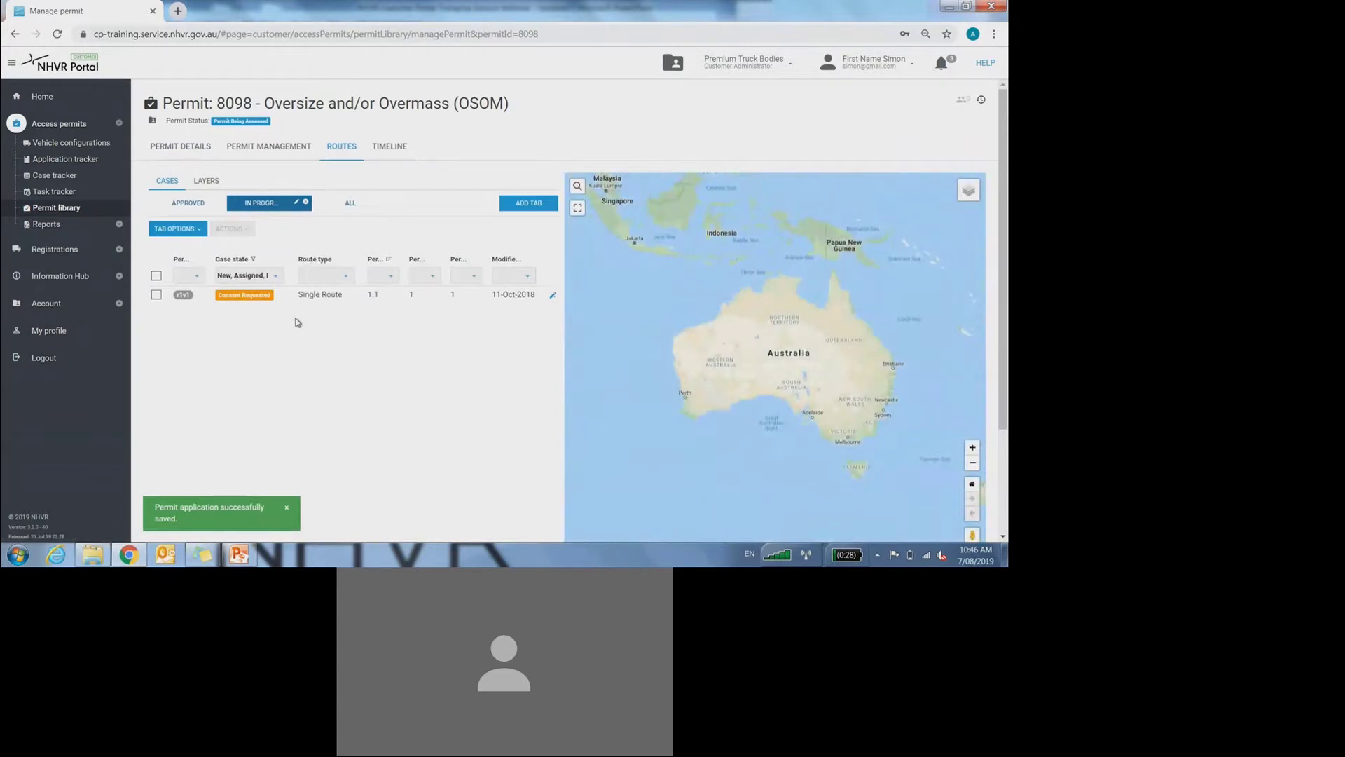
{"action": "scroll", "coordinate": [298, 323], "scroll_direction": "down", "scroll_amount": 2}
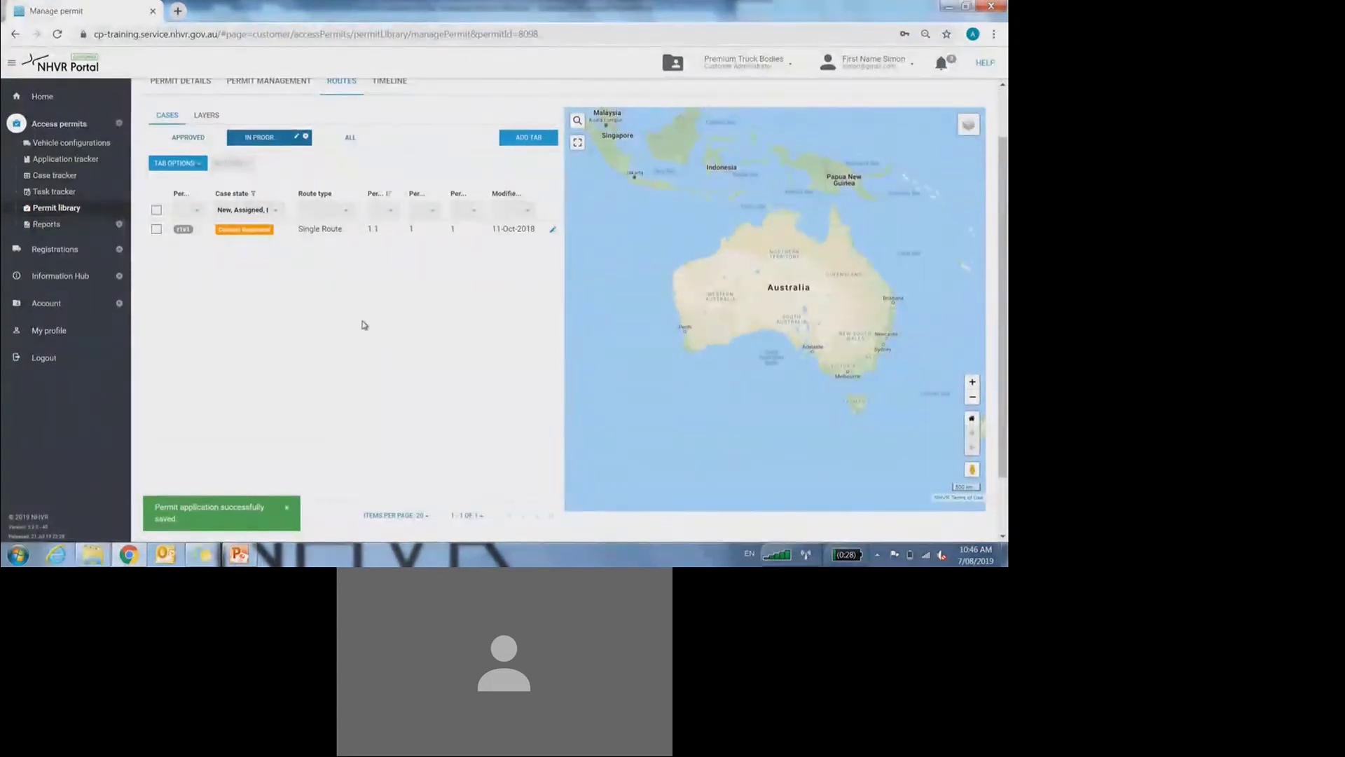
{"action": "scroll", "coordinate": [352, 368], "scroll_direction": "up", "scroll_amount": 2}
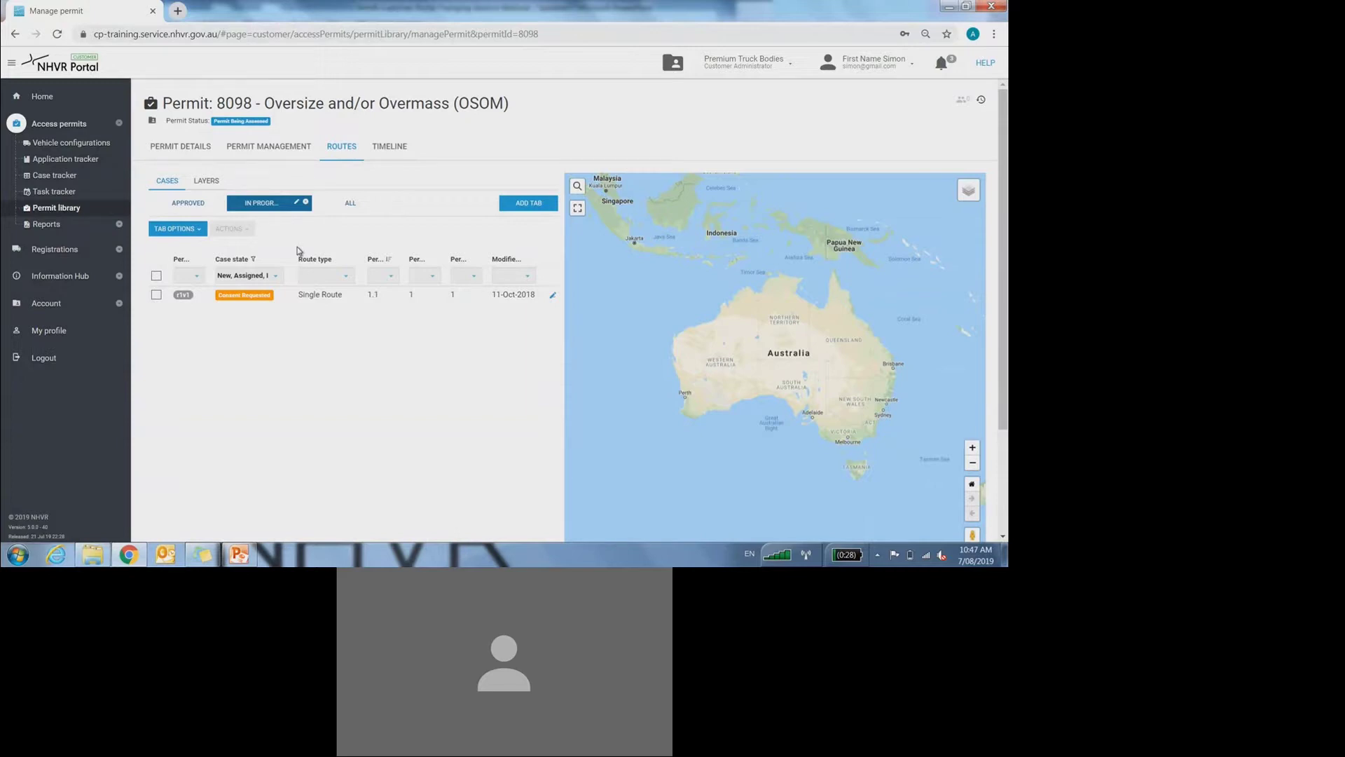
Review the permit's details, available permit actions and route cases once more, and return to the permit library
{"action": "left_click", "coordinate": [182, 147]}
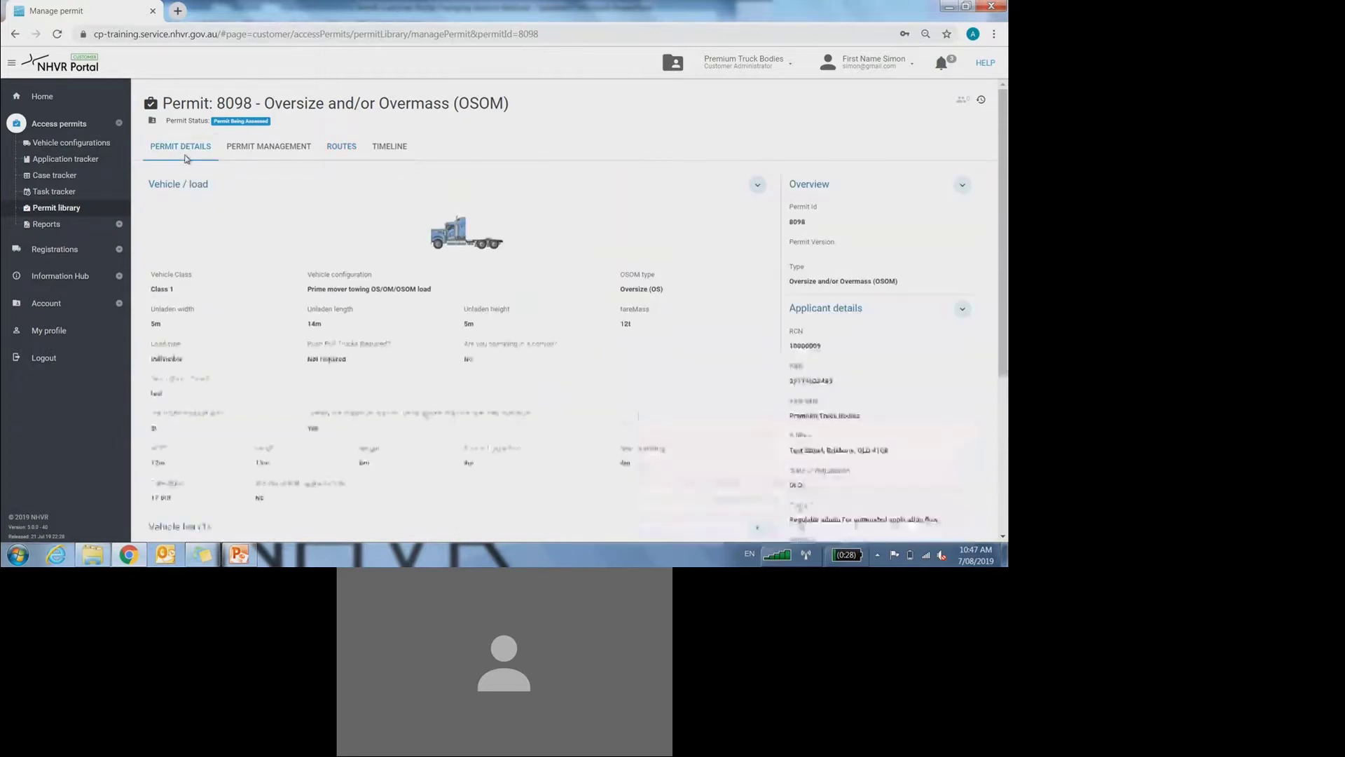
{"action": "left_click", "coordinate": [259, 147]}
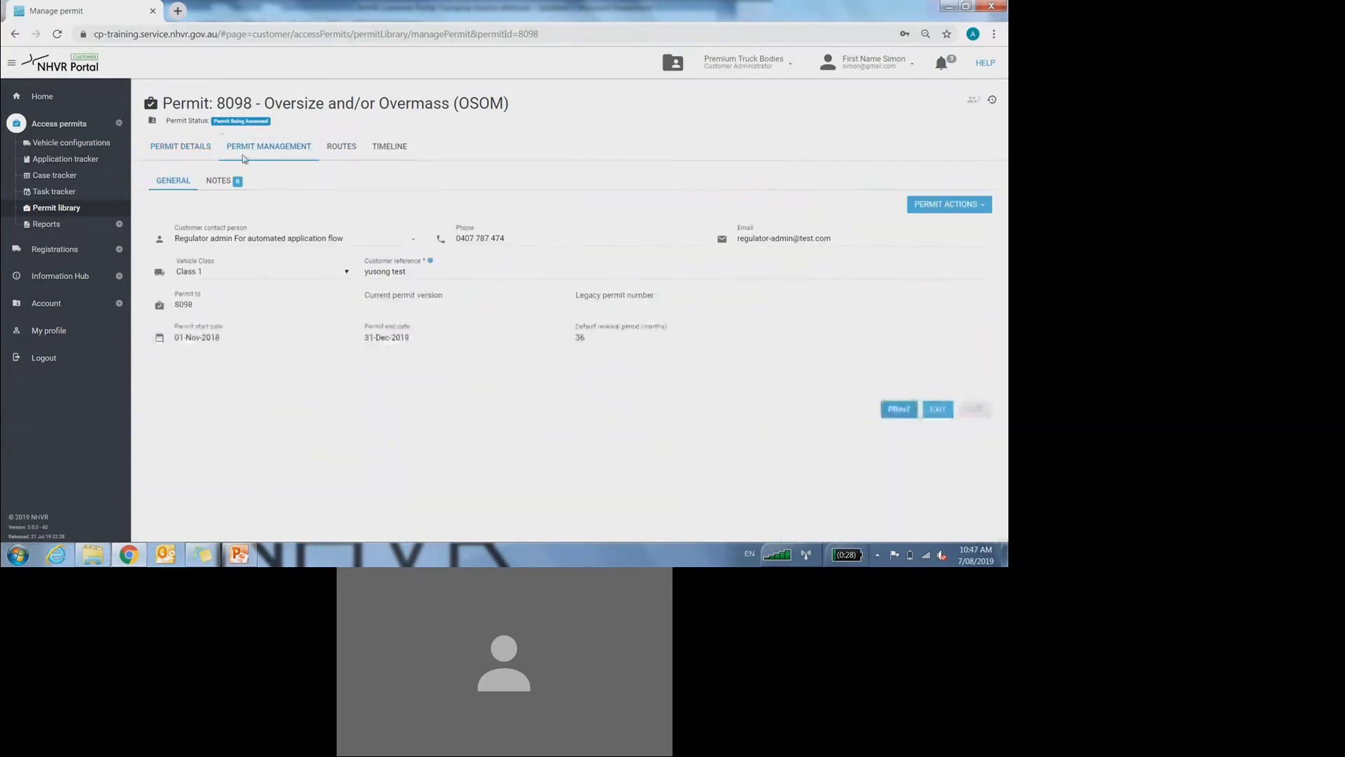
{"action": "left_click", "coordinate": [967, 204]}
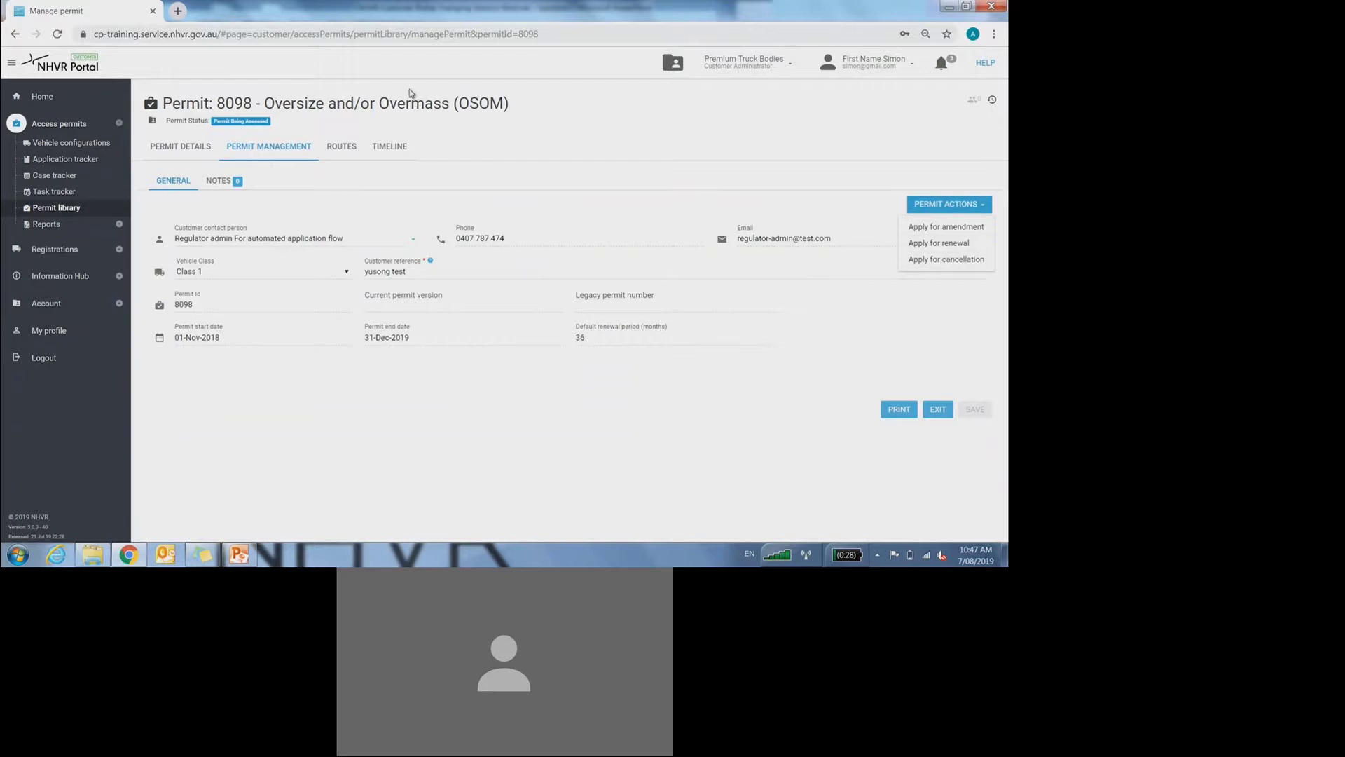
{"action": "left_click", "coordinate": [343, 145]}
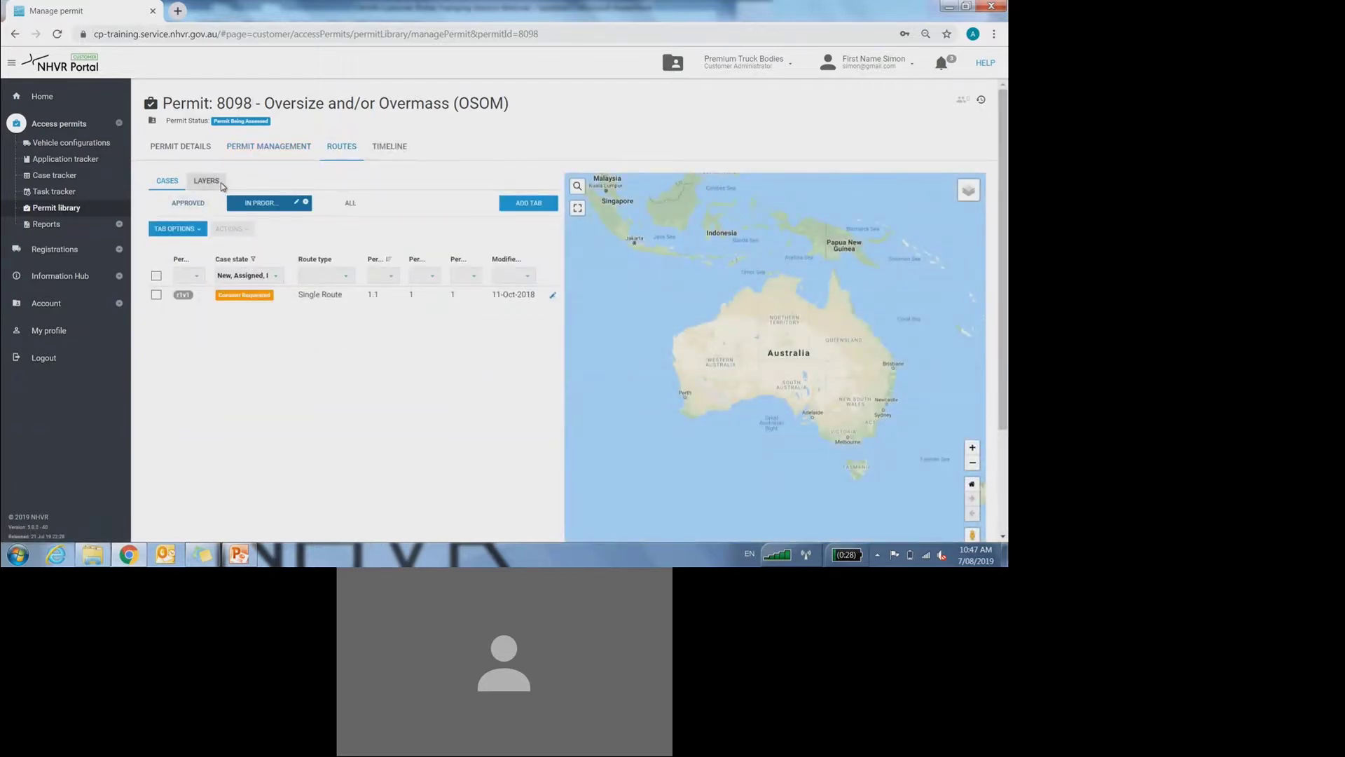
{"action": "left_click", "coordinate": [196, 145]}
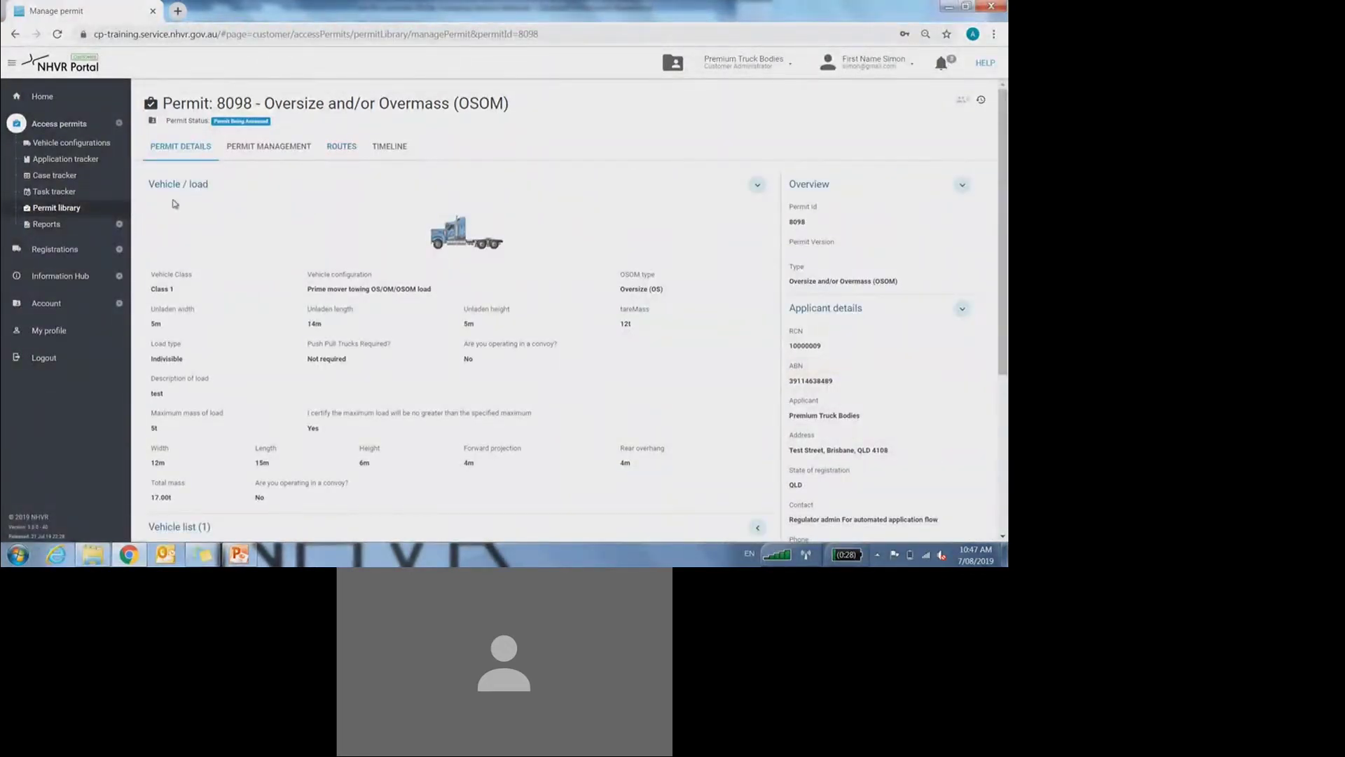
{"action": "scroll", "coordinate": [210, 208], "scroll_direction": "down", "scroll_amount": 3}
{"action": "scroll", "coordinate": [210, 204], "scroll_direction": "up", "scroll_amount": 3}
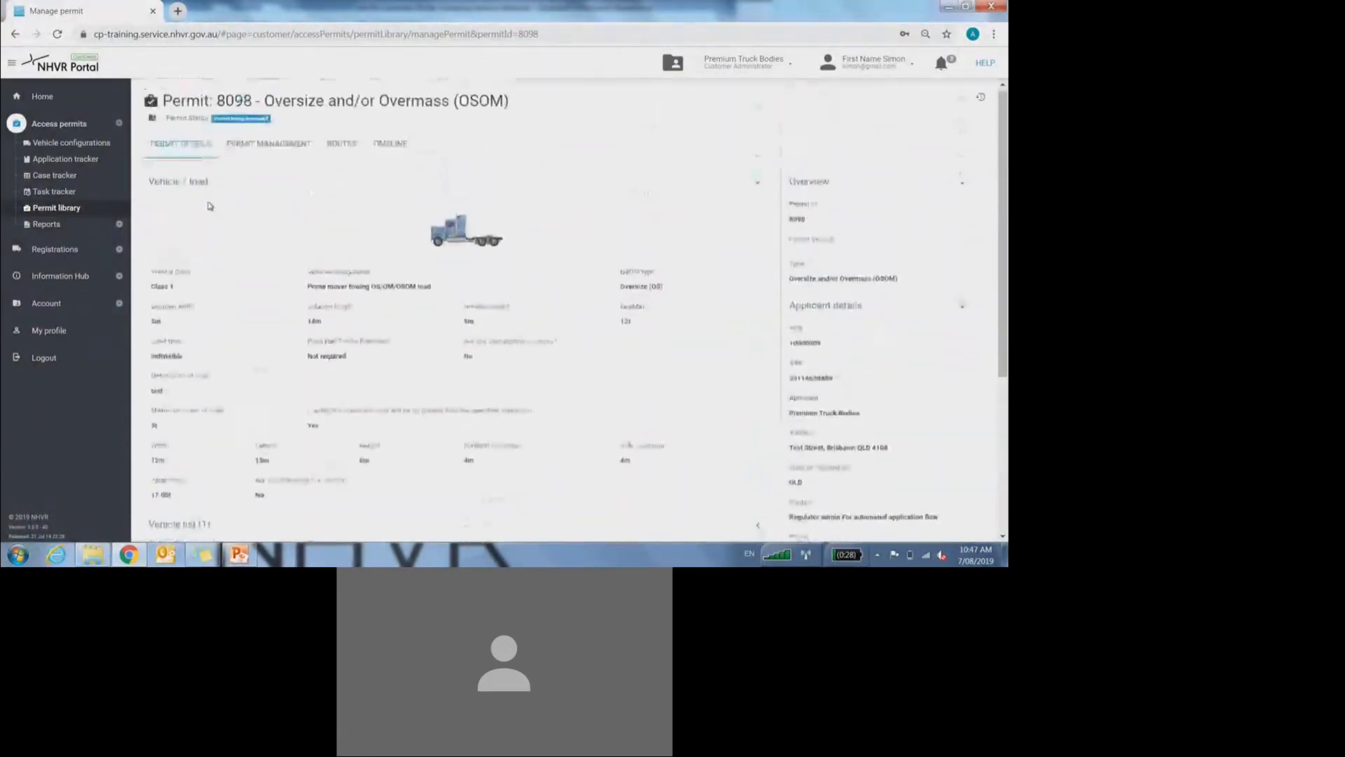
{"action": "left_click", "coordinate": [71, 212]}
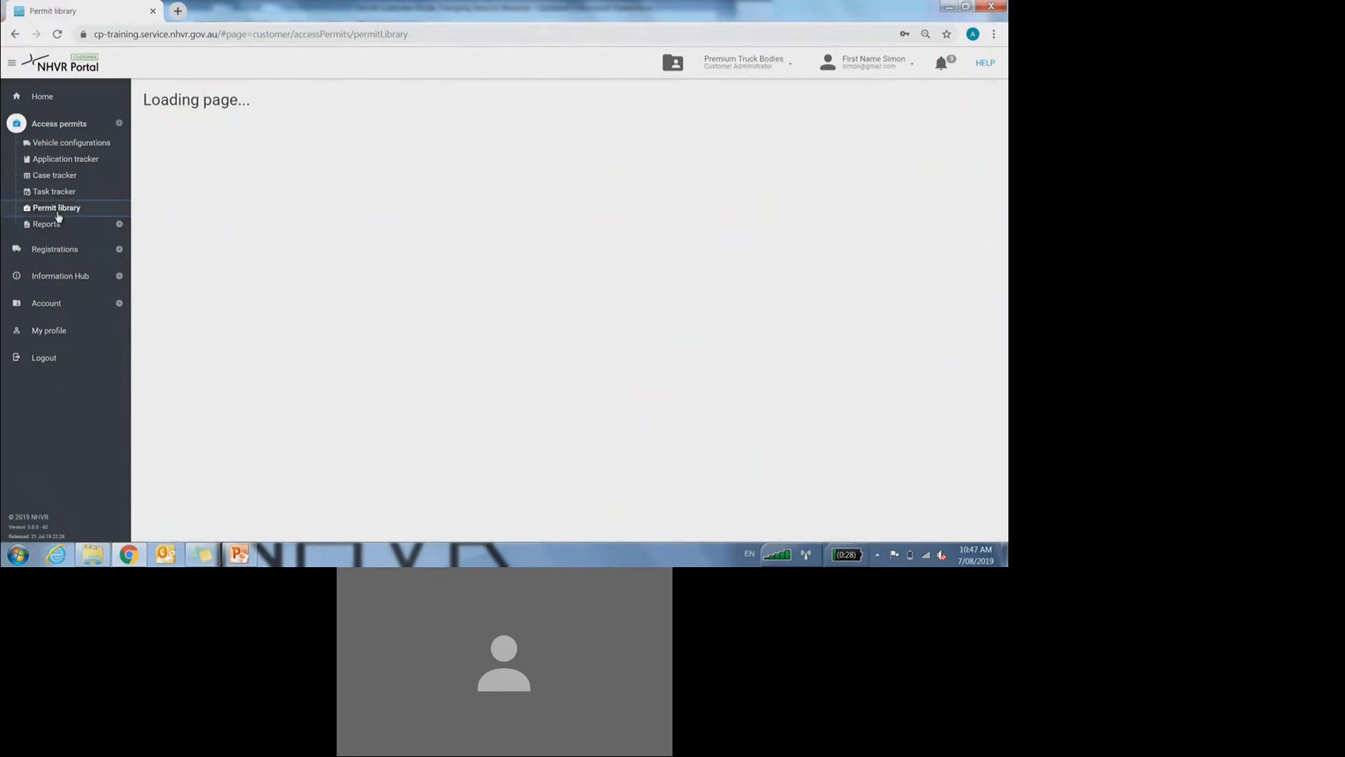
Switch to the PowerPoint presentation, start the slide show at the Permit Library slide and advance to Questions and Support
{"action": "left_click", "coordinate": [247, 554]}
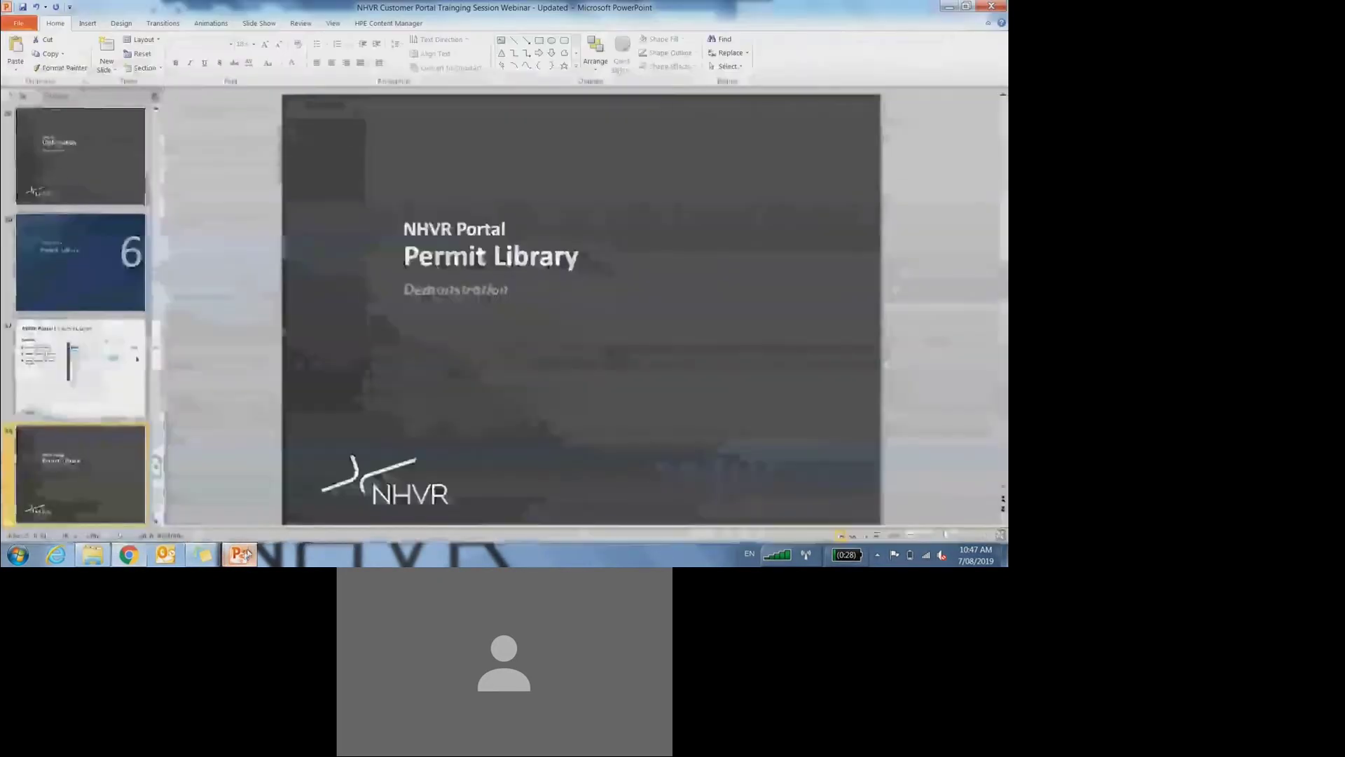
{"action": "left_click", "coordinate": [876, 535]}
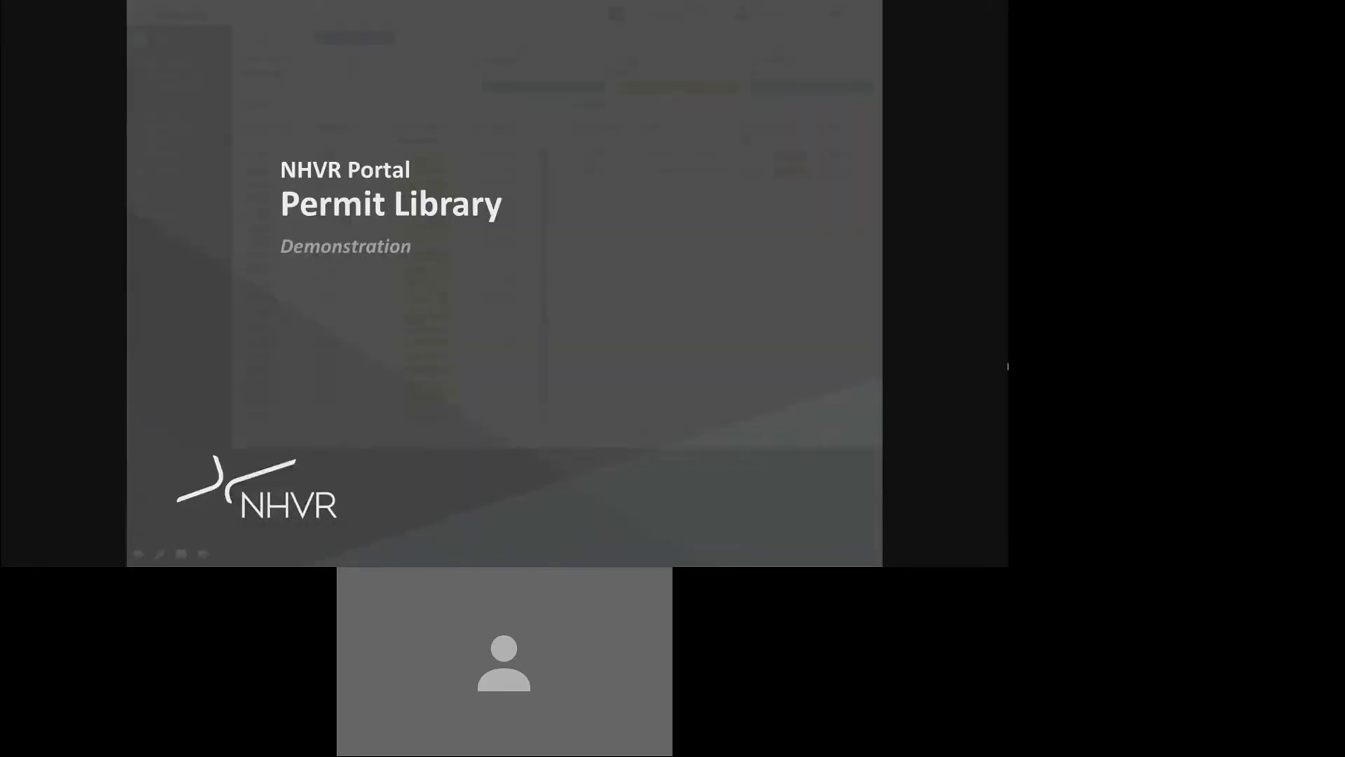
{"action": "key", "text": "Right"}
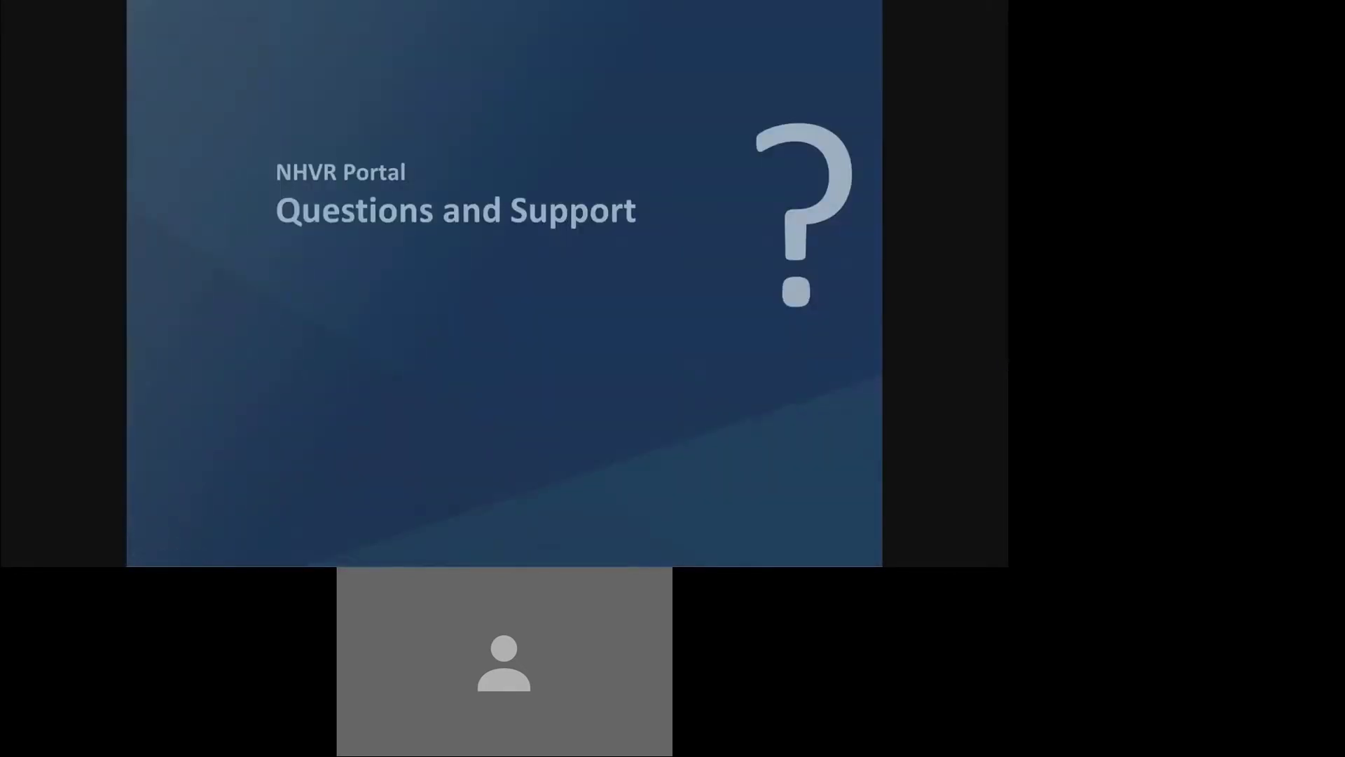